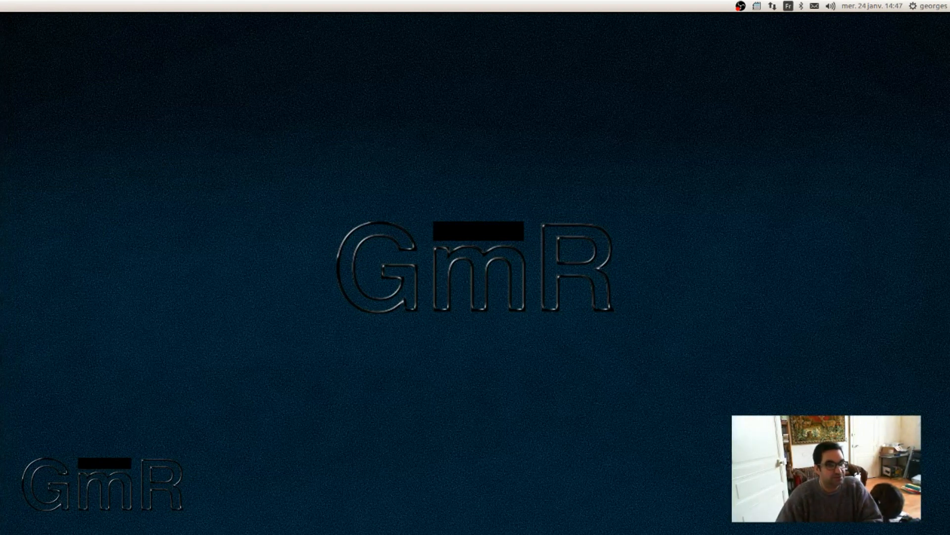
# Place the GIMP window, the "Gimp: colorisé avec g'mic" folder and its file browser window side by side on this screen.
pyautogui.moveTo(1, 107); pyautogui.dragTo(948, 21)
pyautogui.moveTo(762, 23); pyautogui.dragTo(736, 23)
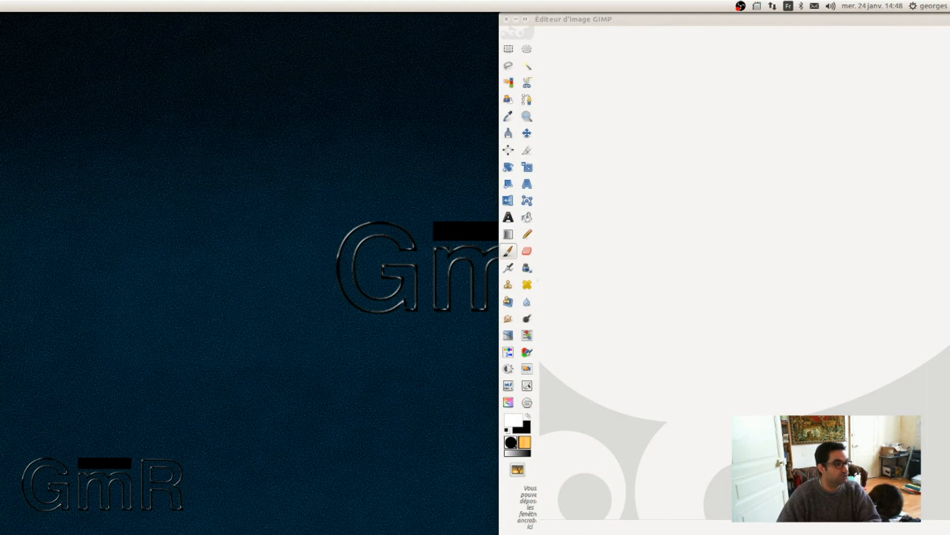
pyautogui.moveTo(0, 123); pyautogui.dragTo(130, 126)
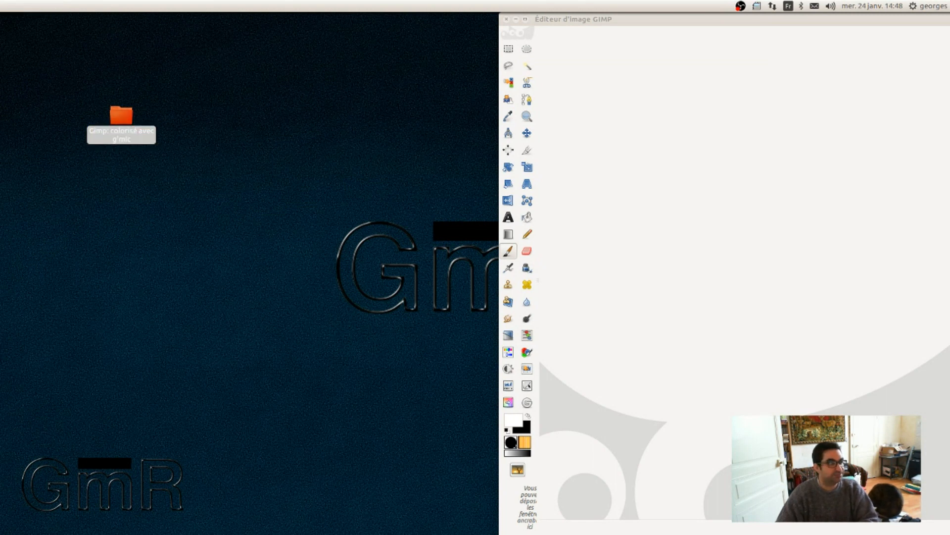
pyautogui.moveTo(0, 64); pyautogui.dragTo(395, 64)
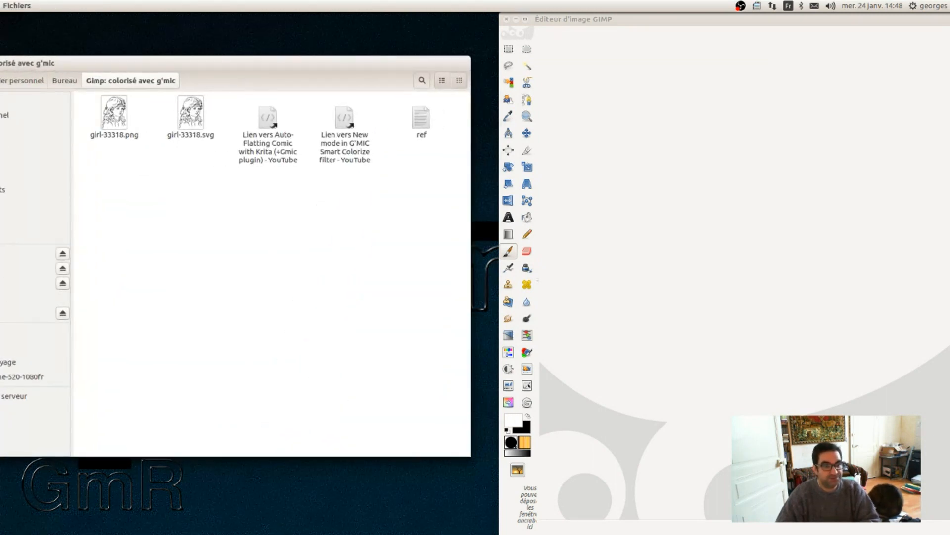
# Open the "ref" text file from the folder to read the source link of the drawing.
pyautogui.click(189, 116)
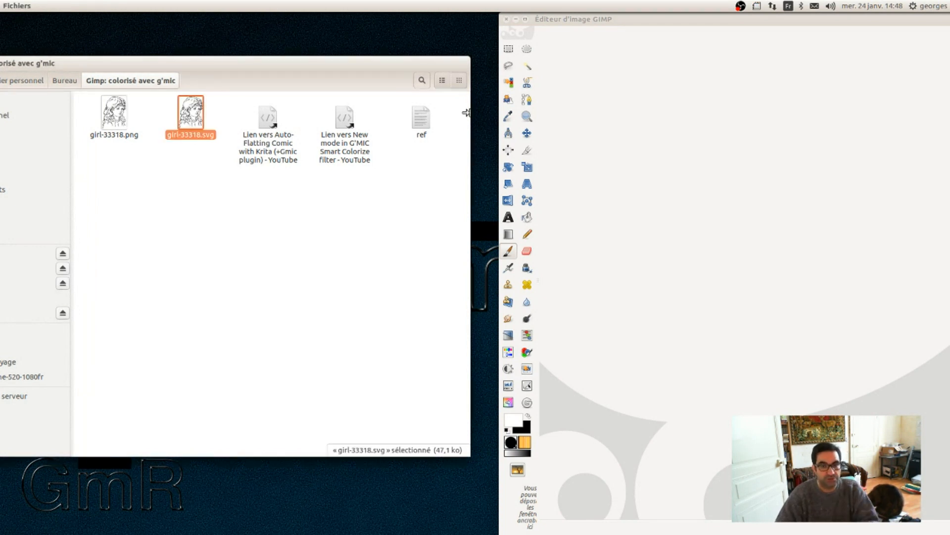
pyautogui.click(424, 121)
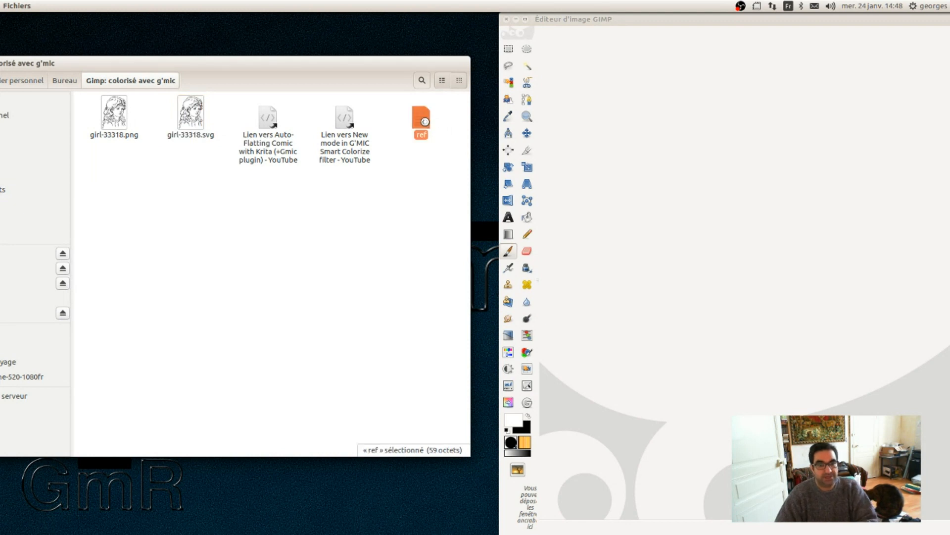
pyautogui.doubleClick(424, 121)
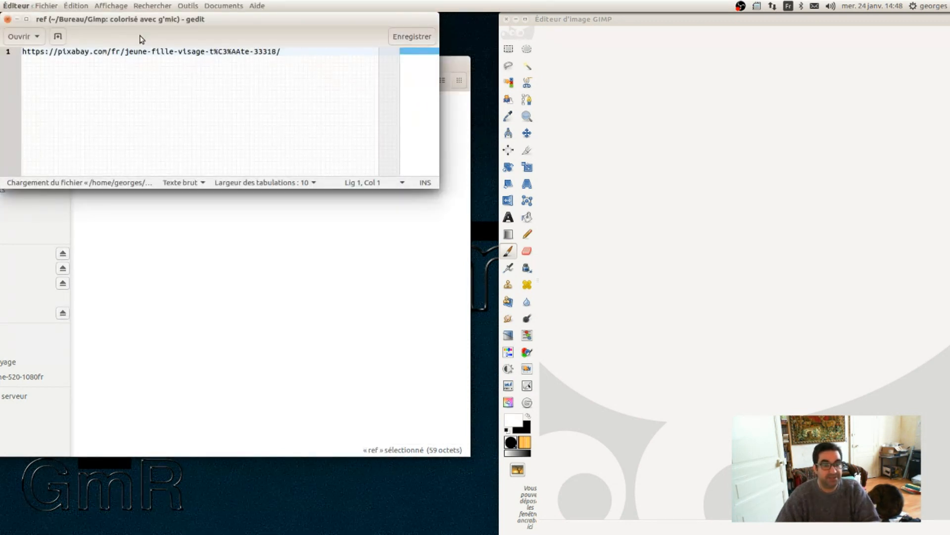
# Open girl-33318.png from the project folder as a new image in GIMP and bring its window into view.
pyautogui.click(240, 218)
pyautogui.moveTo(110, 115); pyautogui.dragTo(649, 163)
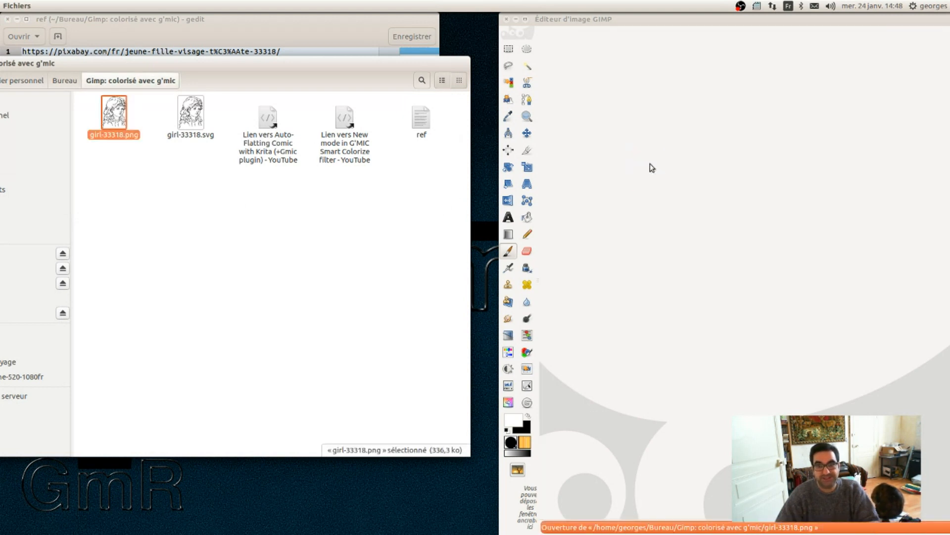
pyautogui.moveTo(787, 27); pyautogui.dragTo(436, 56)
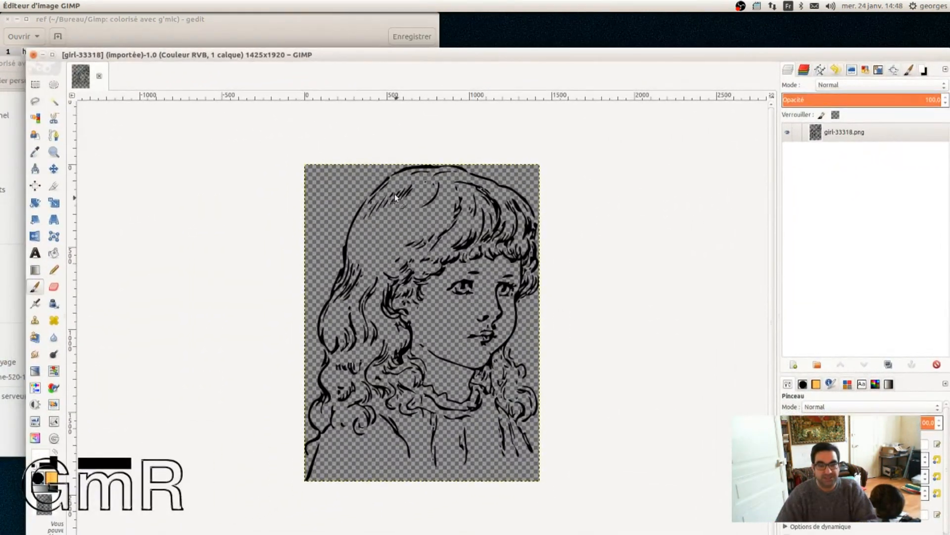
# Close the "ref" text file and maximize the GIMP window over the file browser.
pyautogui.moveTo(426, 61); pyautogui.dragTo(435, 164)
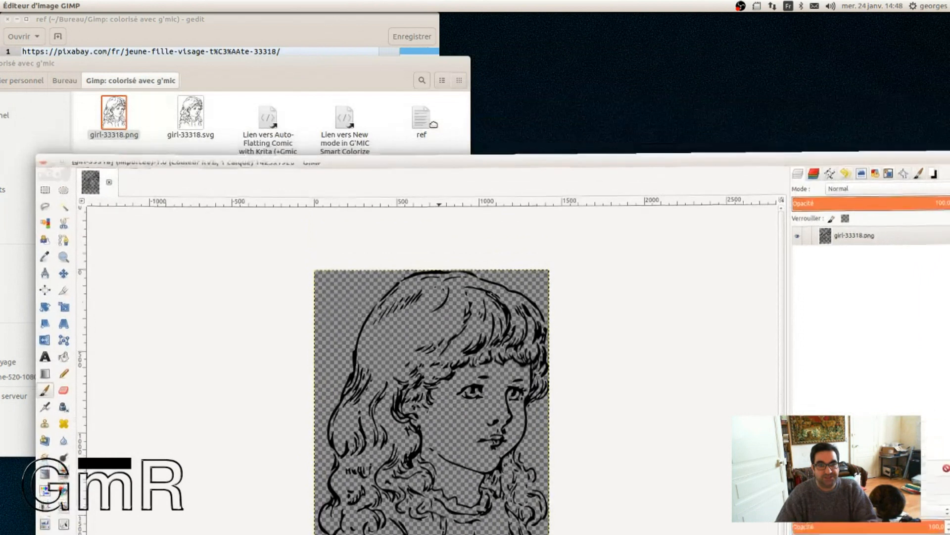
pyautogui.moveTo(434, 124); pyautogui.dragTo(434, 123)
pyautogui.moveTo(352, 61); pyautogui.dragTo(443, 60)
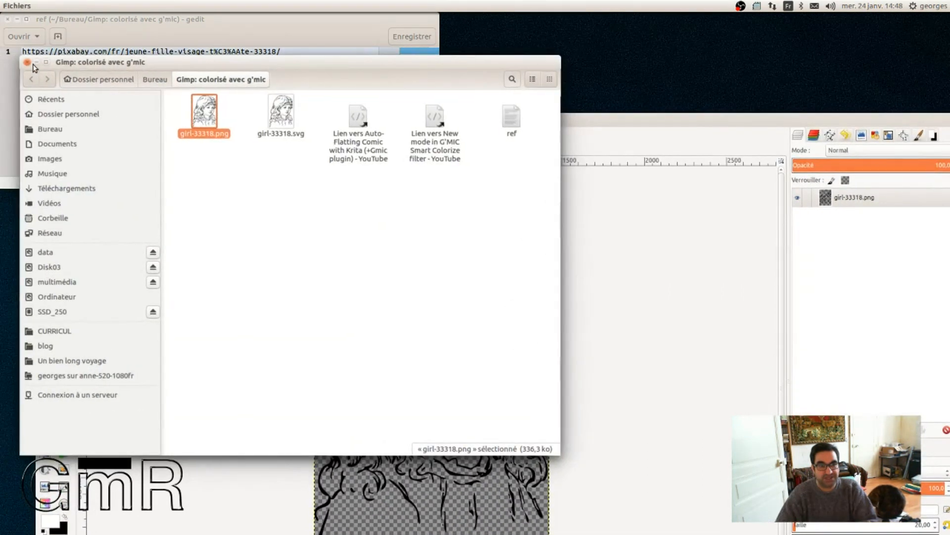
pyautogui.click(611, 123)
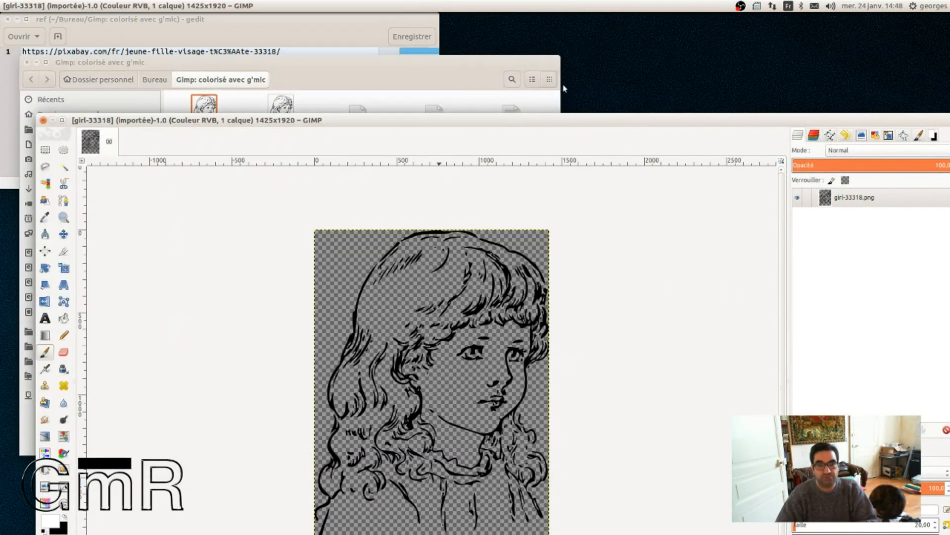
pyautogui.click(7, 20)
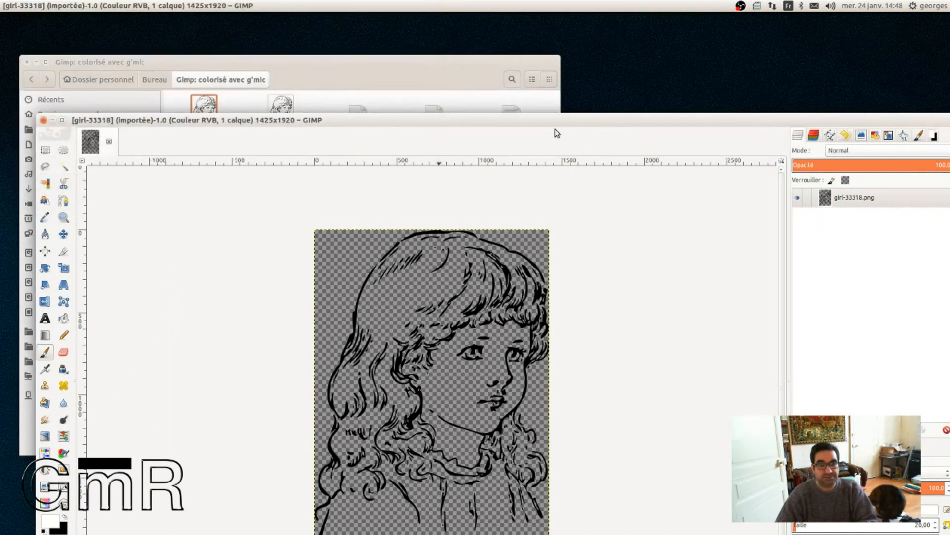
pyautogui.doubleClick(556, 125)
# Look up the plug-in folder paths (Greffons) under Dossiers in the GIMP preferences.
pyautogui.moveTo(551, 4)
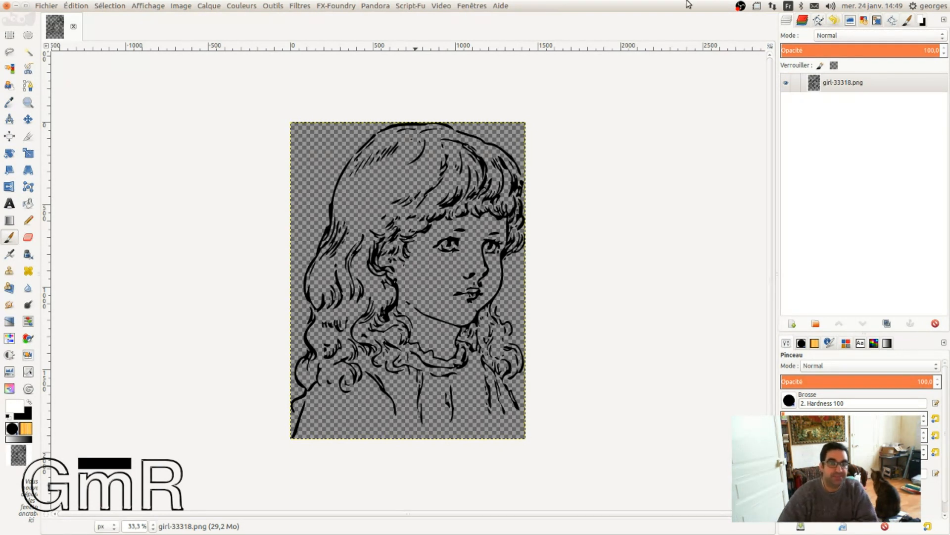
pyautogui.click(85, 8)
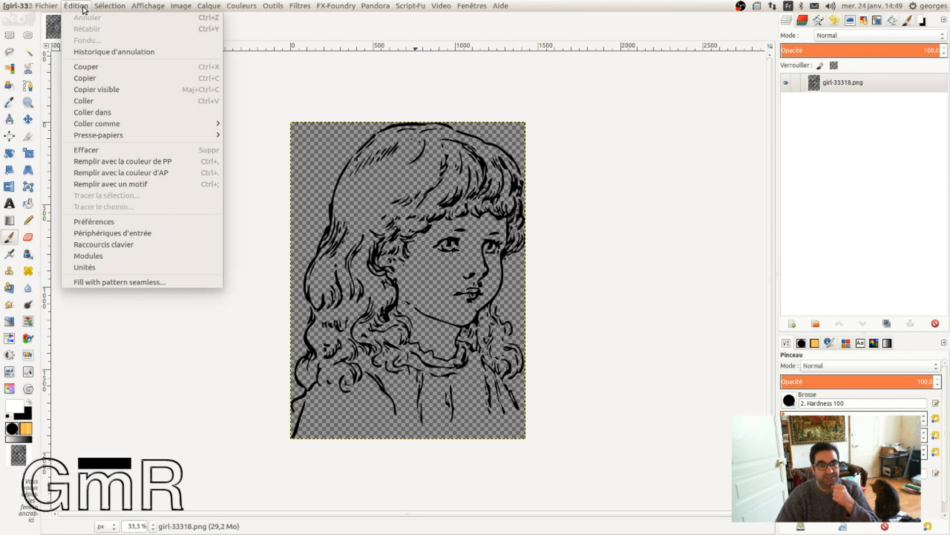
pyautogui.click(94, 225)
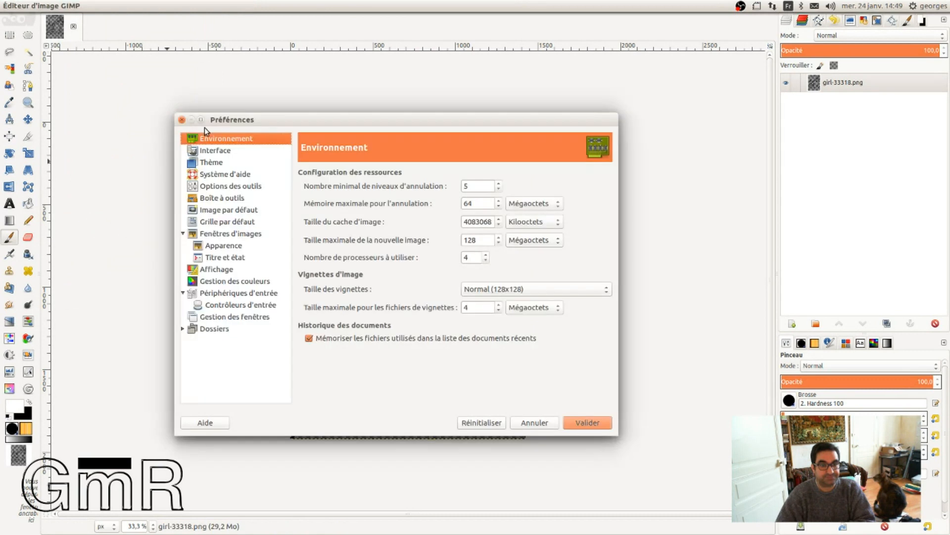
pyautogui.click(182, 329)
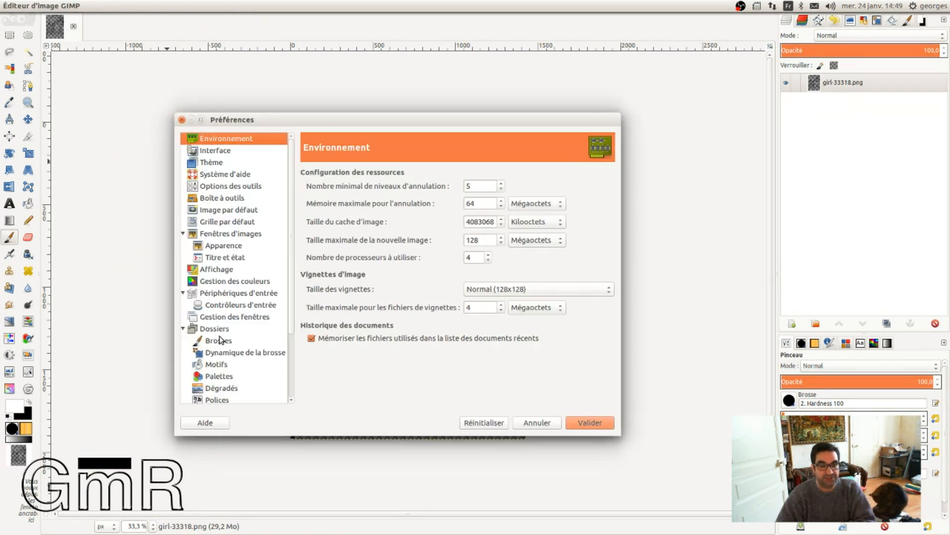
pyautogui.scroll(-1, 221, 341)
pyautogui.scroll(-2, 221, 340)
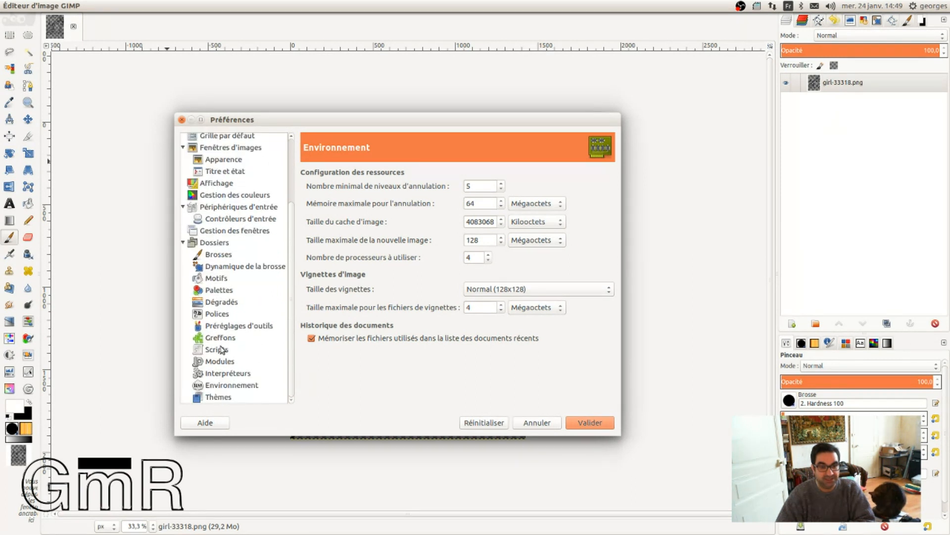
pyautogui.click(221, 339)
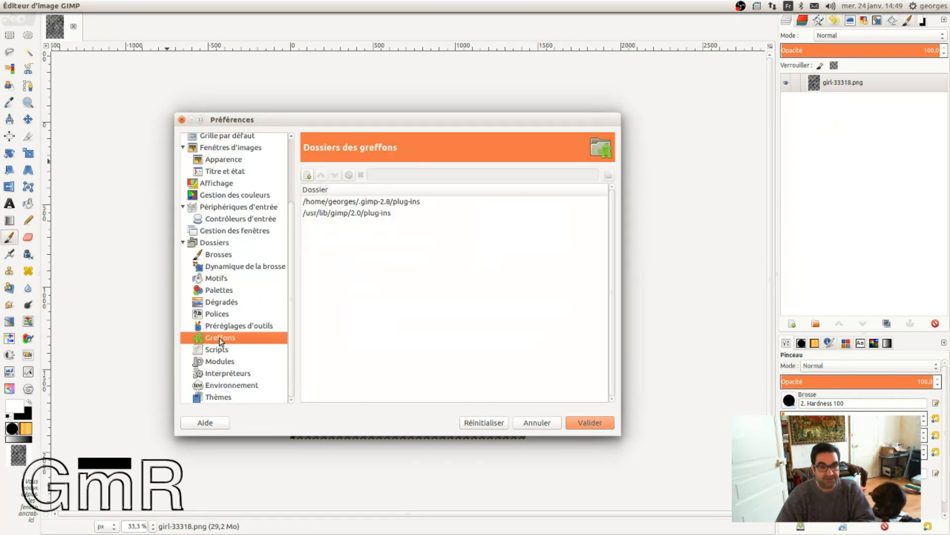
pyautogui.click(360, 204)
pyautogui.click(353, 215)
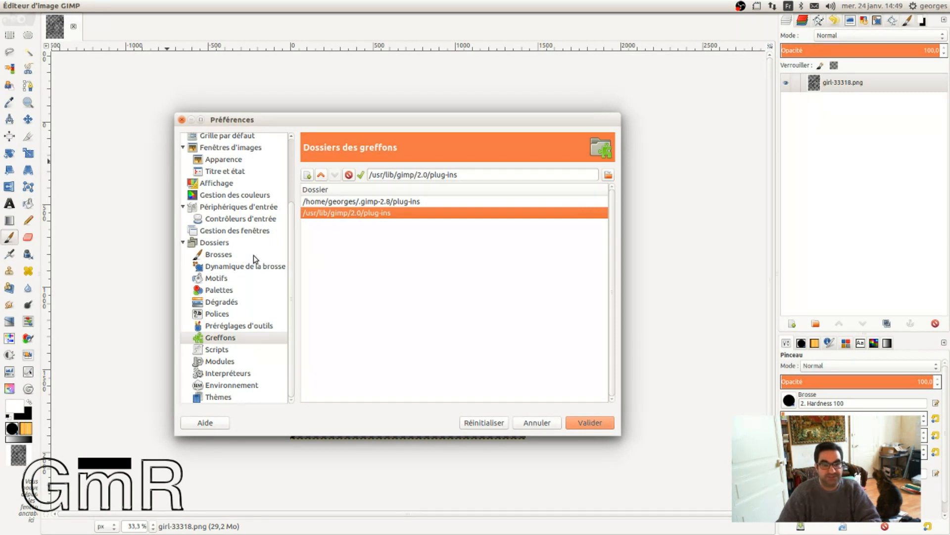
# Compare the brush folders (Brosses) with the plug-in folders in the preferences.
pyautogui.click(220, 269)
pyautogui.click(227, 257)
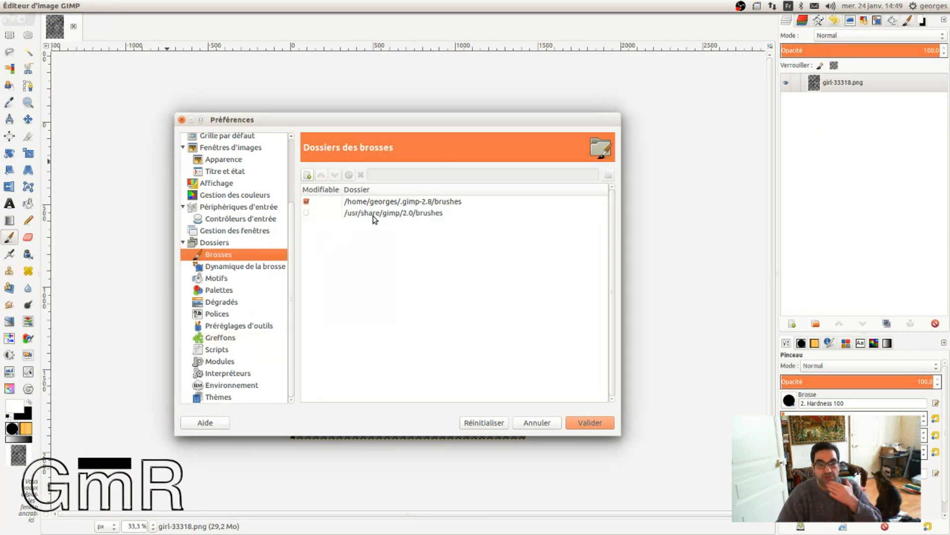
pyautogui.click(309, 215)
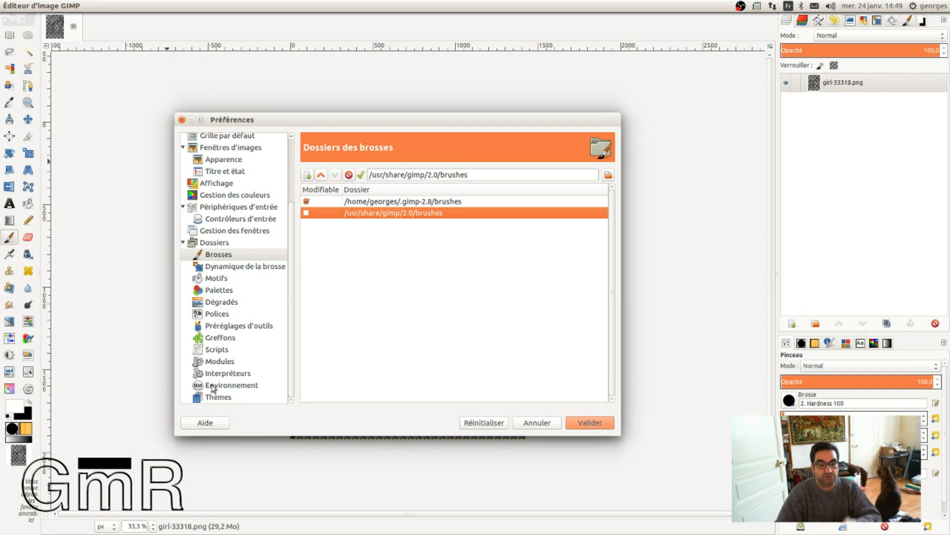
pyautogui.click(226, 338)
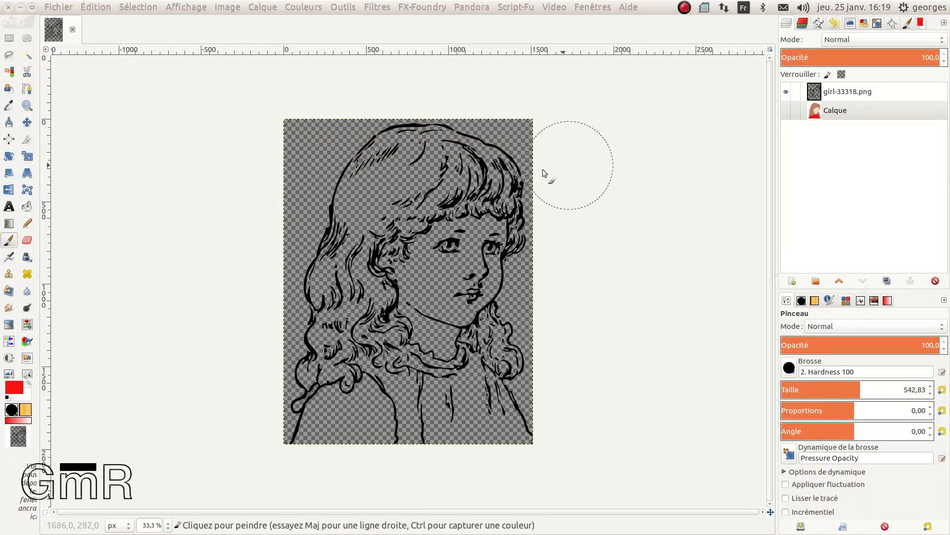
# Show the Calque layer and switch the girl-33318.png line art off and on to inspect the flat colours beneath.
pyautogui.click(850, 92)
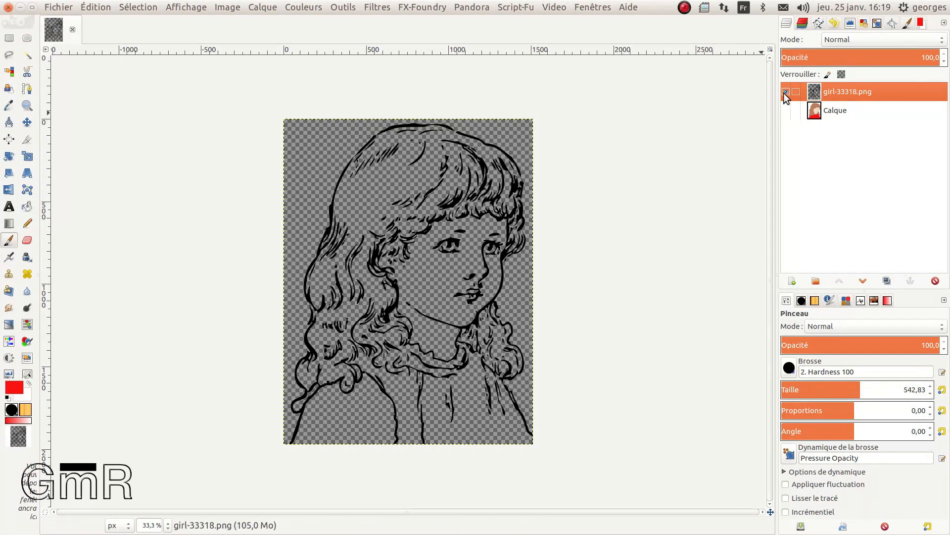
pyautogui.click(785, 110)
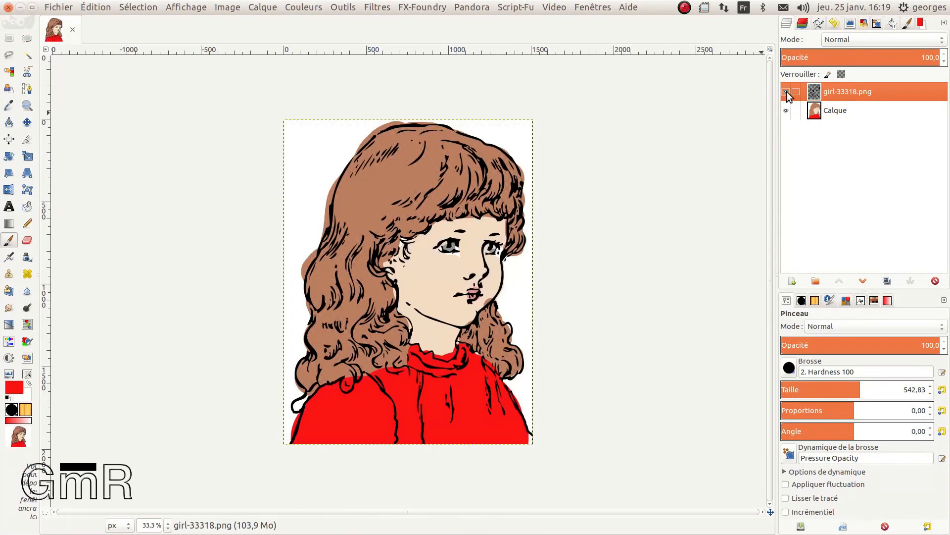
pyautogui.click(786, 92)
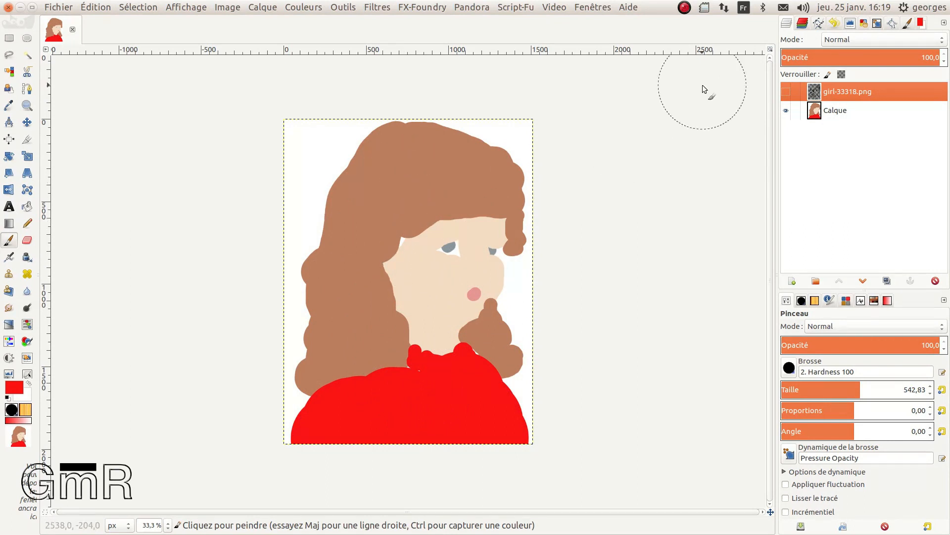
pyautogui.click(784, 92)
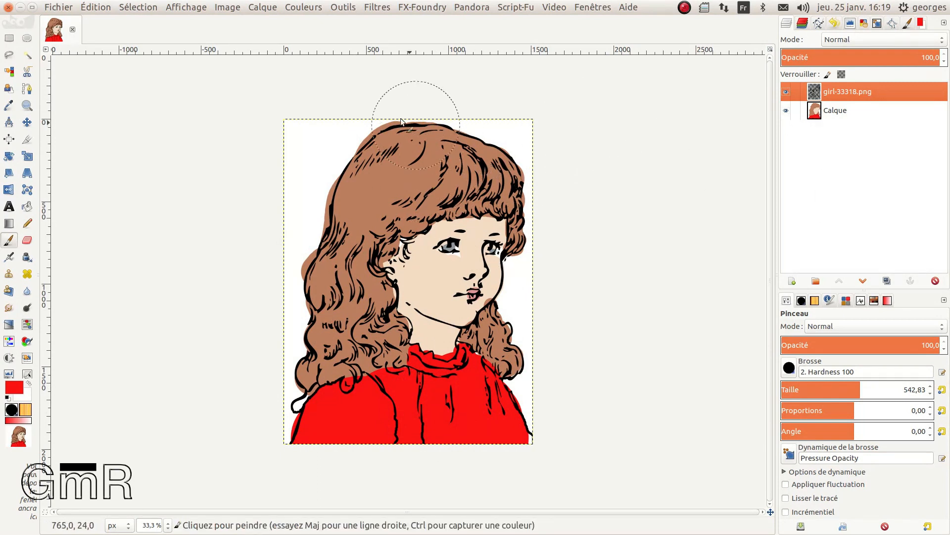
# Open the G'MIC-Qt filter on the girl-33318.png layer and review its layout, update and language settings.
pyautogui.click(373, 8)
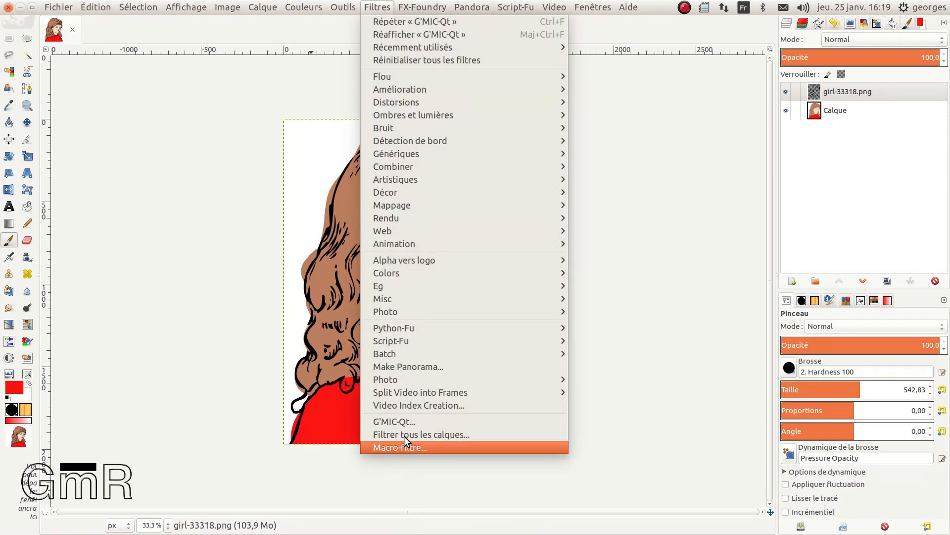
pyautogui.click(402, 421)
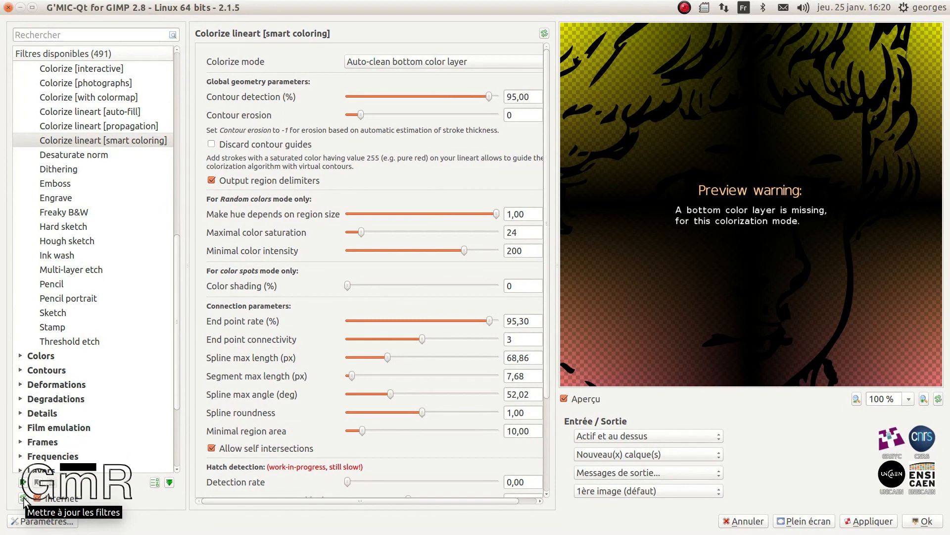
pyautogui.click(36, 521)
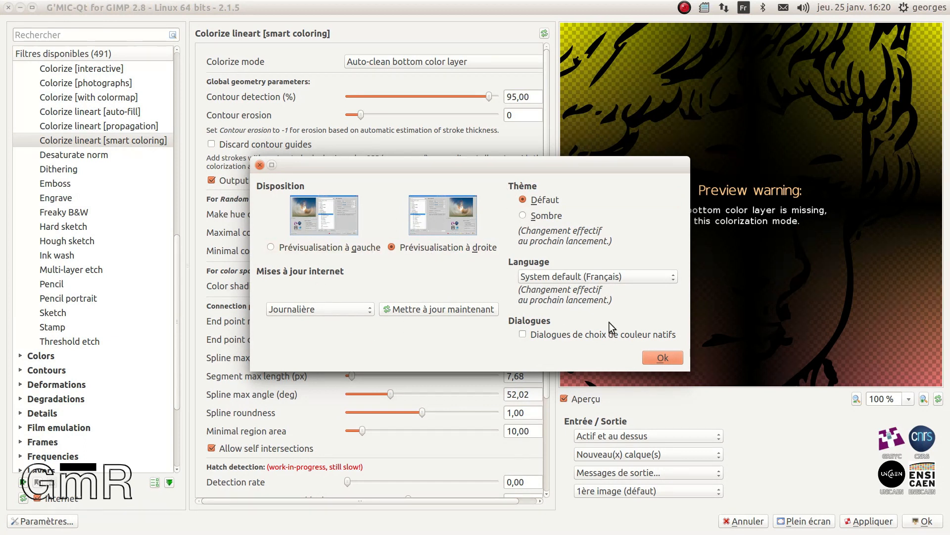
pyautogui.click(660, 352)
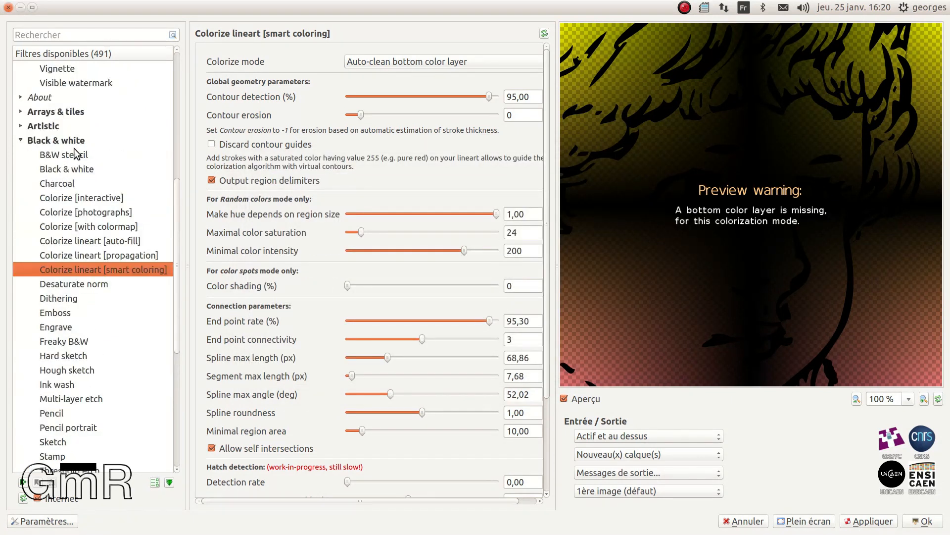
# Select the Black & white filter Colorize lineart [smart coloring] with input layers Actif et au dessus, and restore the filter window to a smaller size.
pyautogui.click(69, 143)
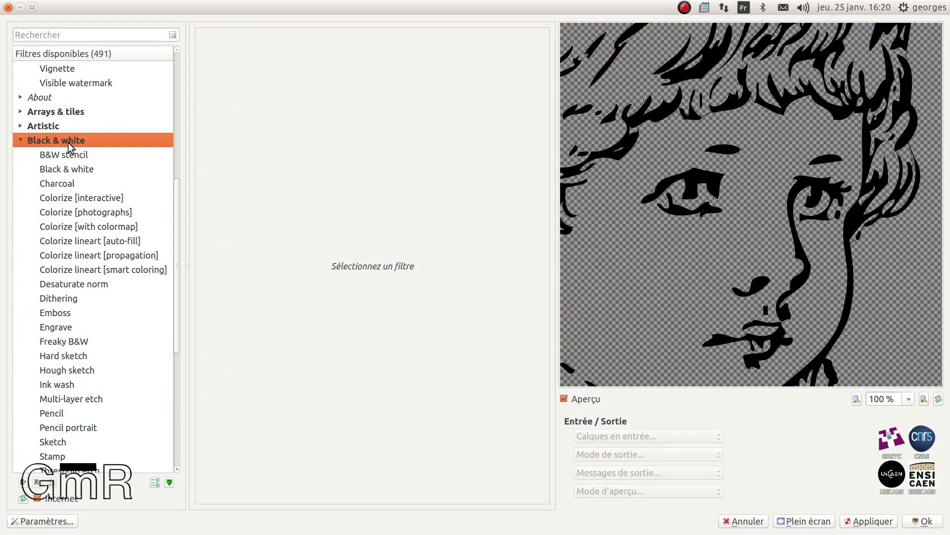
pyautogui.click(70, 272)
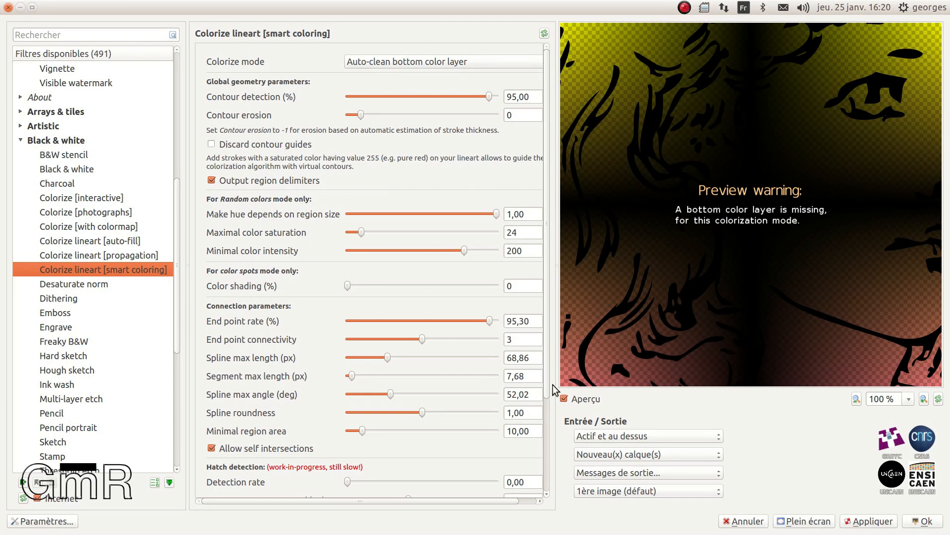
pyautogui.click(660, 441)
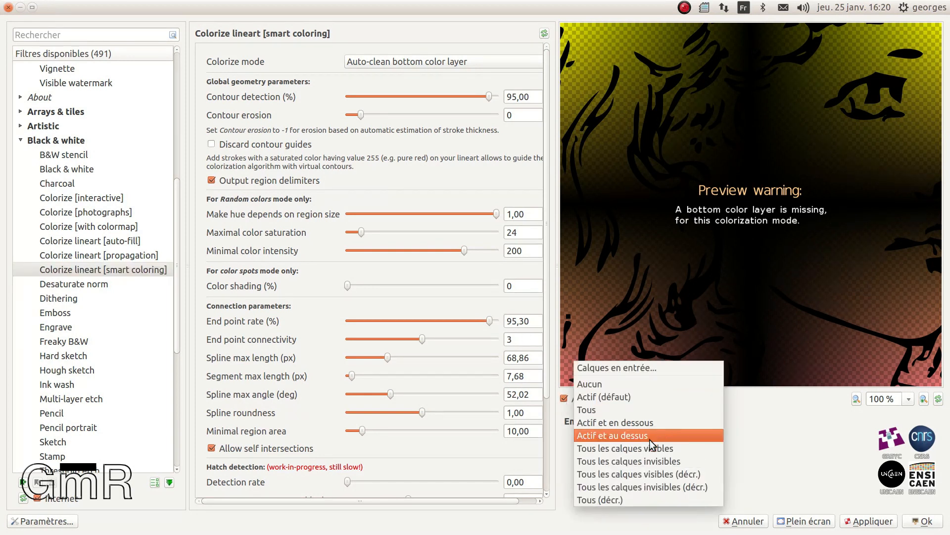
pyautogui.click(649, 438)
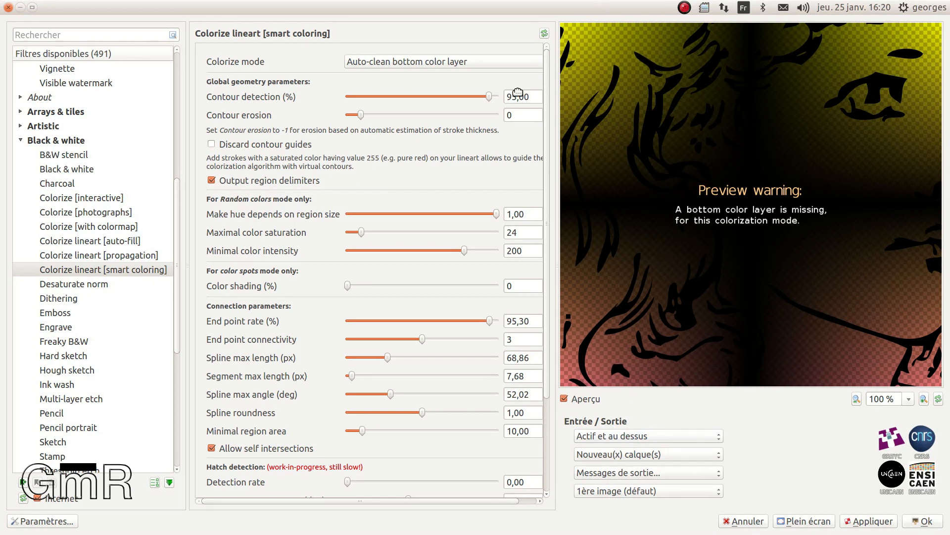
pyautogui.doubleClick(604, 7)
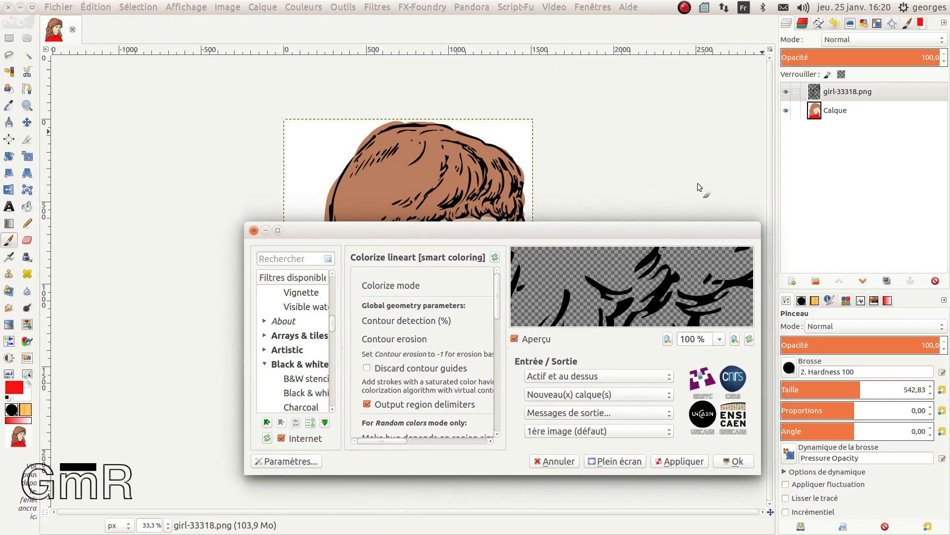
# Enlarge the filter window, keeping output mode Nouveau(x) calque(s) and colorize mode Auto-clean bottom color layer.
pyautogui.doubleClick(618, 231)
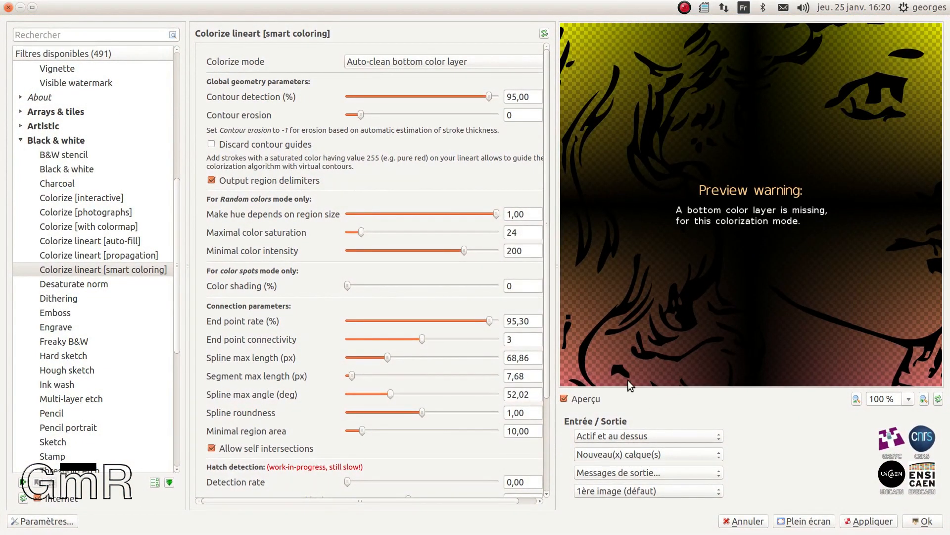
pyautogui.click(629, 452)
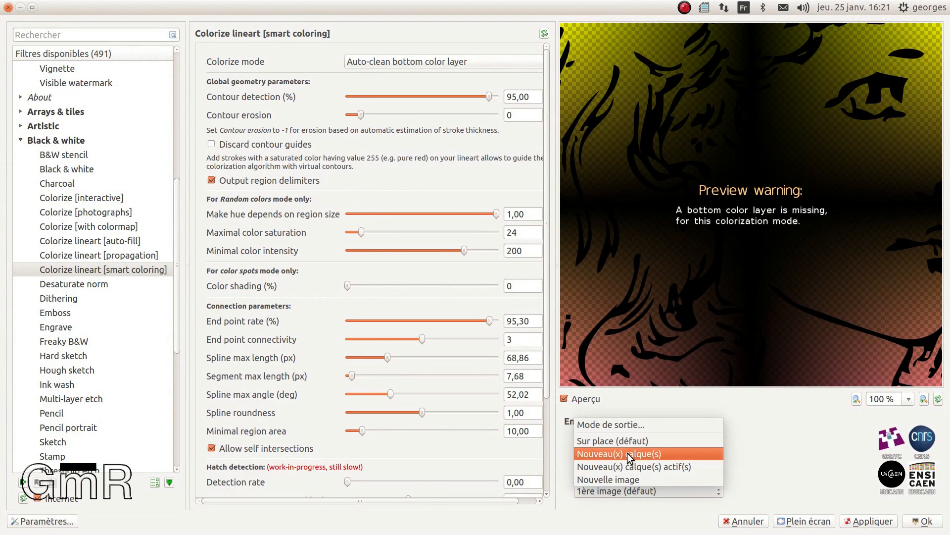
pyautogui.click(609, 454)
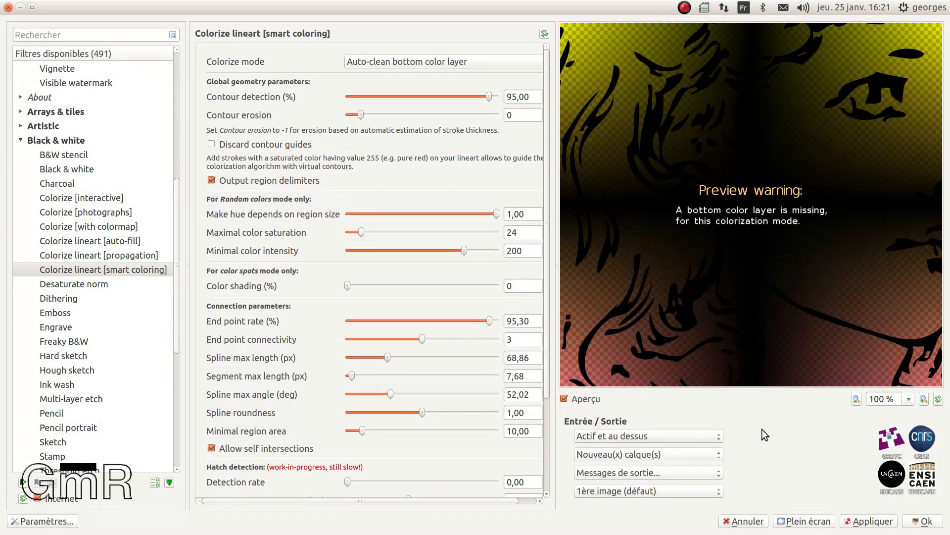
pyautogui.click(371, 61)
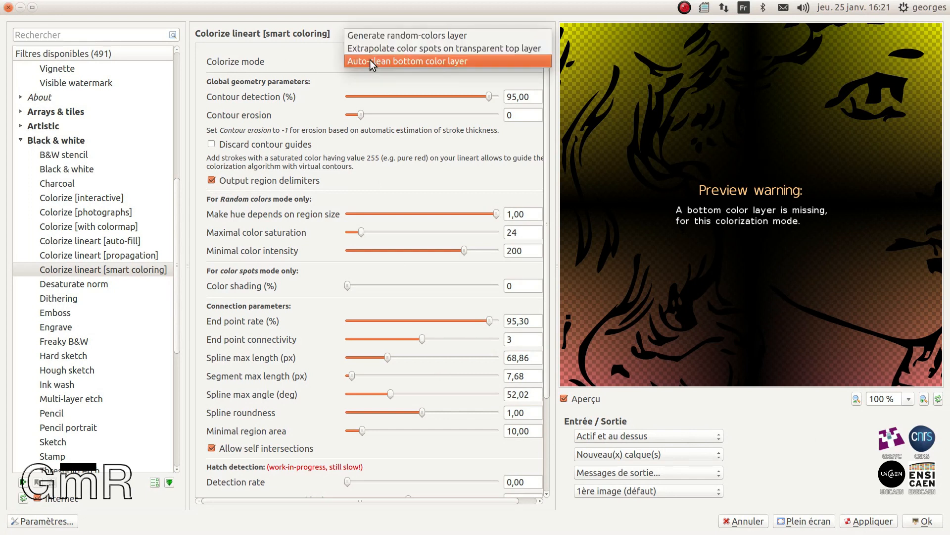
pyautogui.click(467, 61)
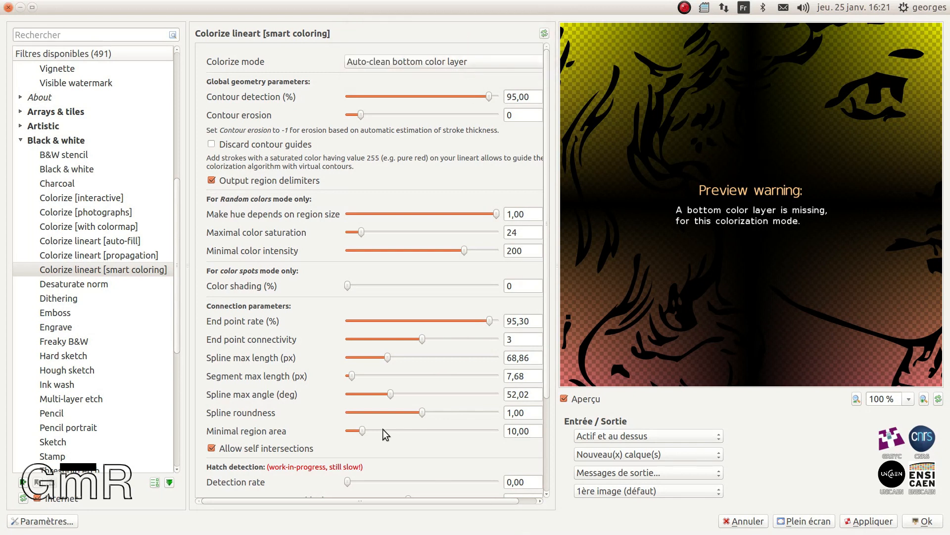
# Keep the preview type at Colored lineart and set the input layers to Actif et en dessous.
pyautogui.scroll(-3, 412, 449)
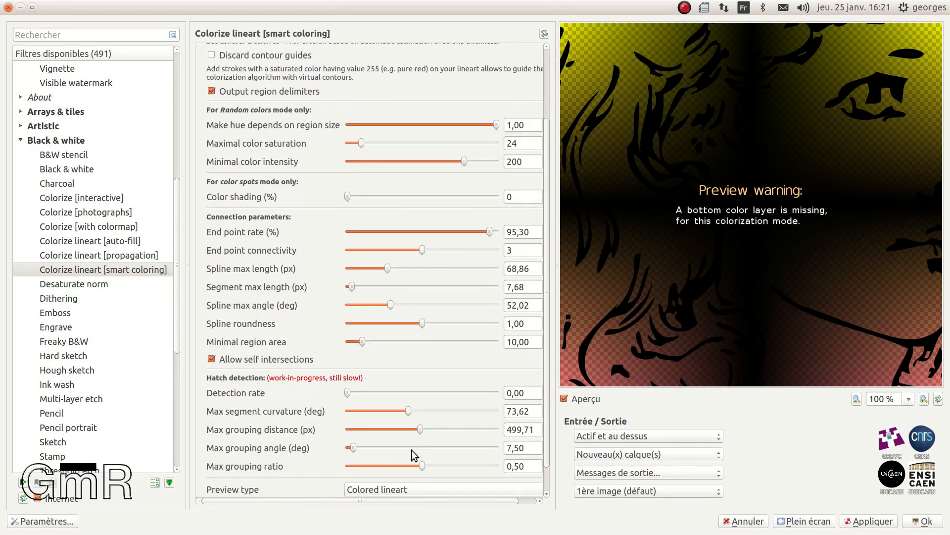
pyautogui.click(402, 490)
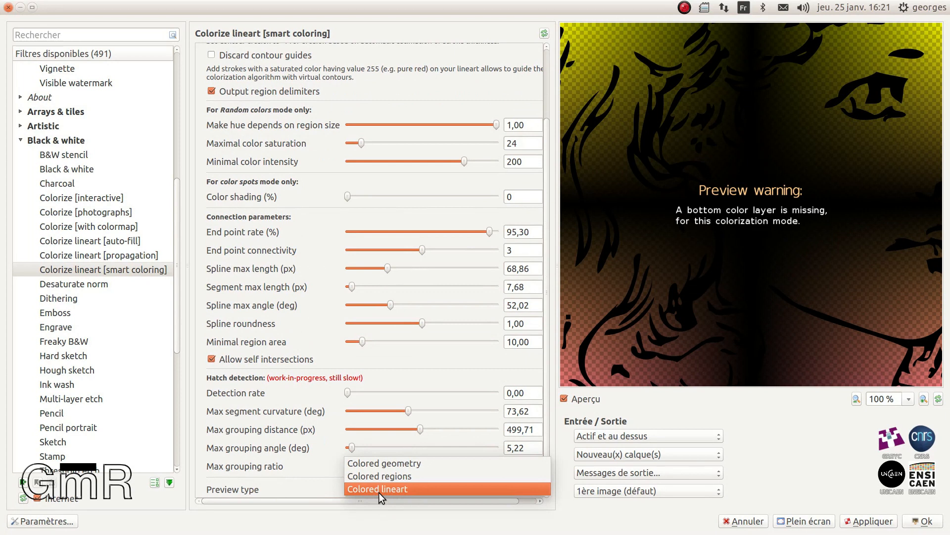
pyautogui.click(378, 489)
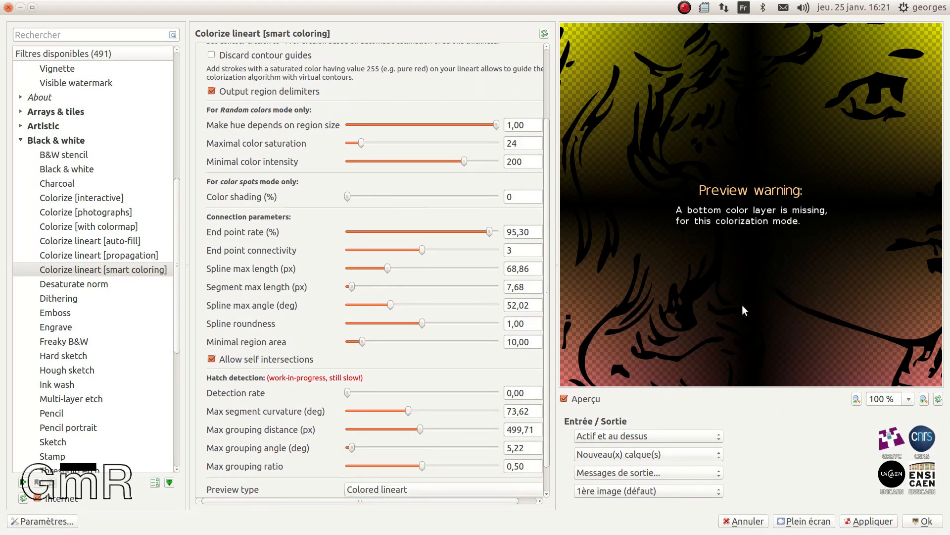
pyautogui.click(644, 438)
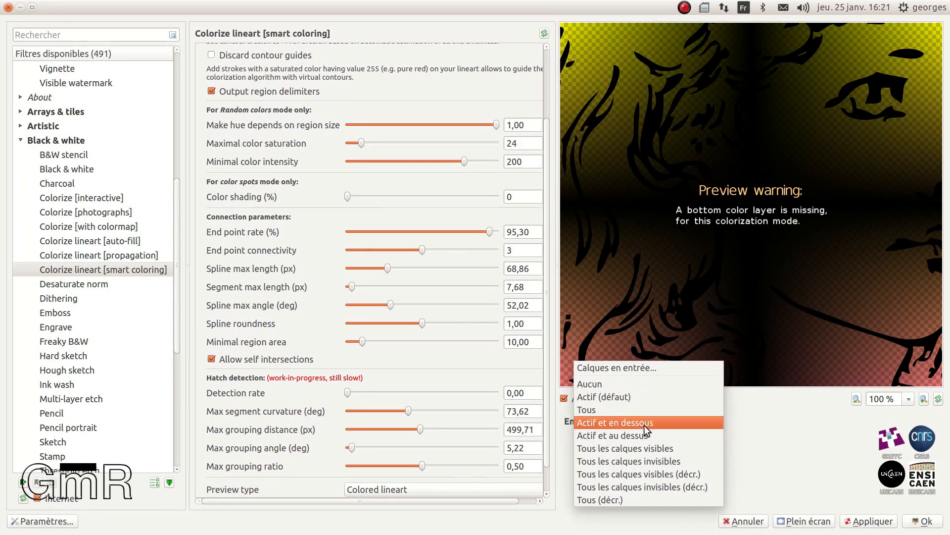
pyautogui.click(644, 424)
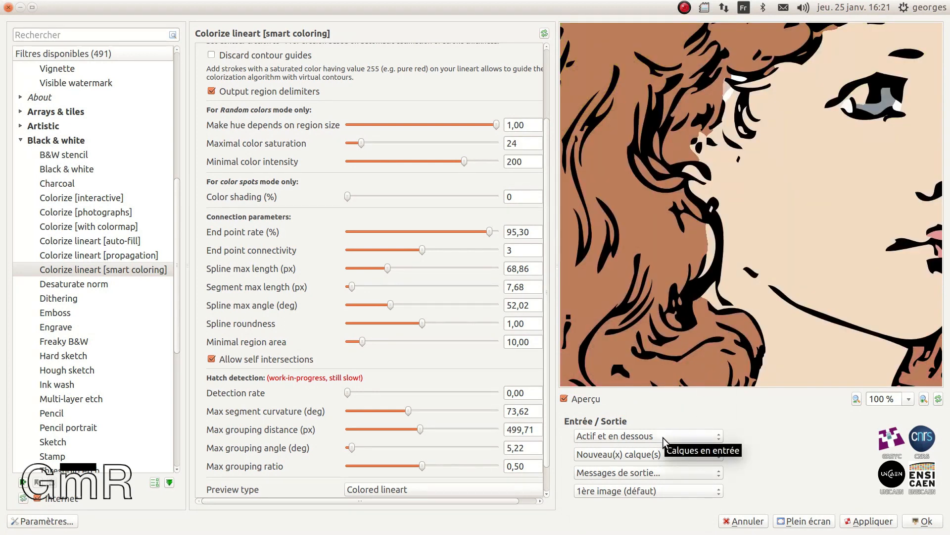
# Compare the filter preview with the layer stack, view the whole drawing, and recheck the input layers option Actif et en dessous.
pyautogui.moveTo(622, 7); pyautogui.dragTo(626, 299)
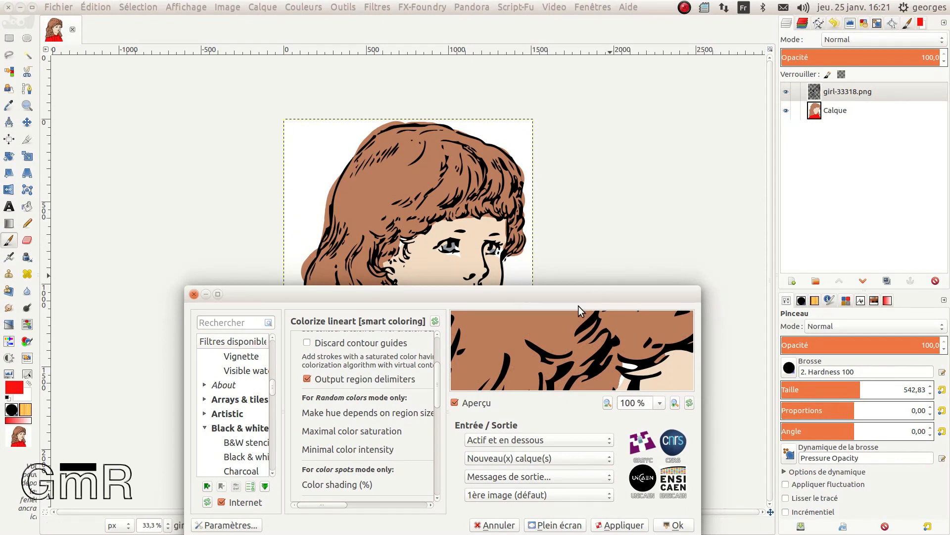
pyautogui.moveTo(582, 293); pyautogui.dragTo(589, 5)
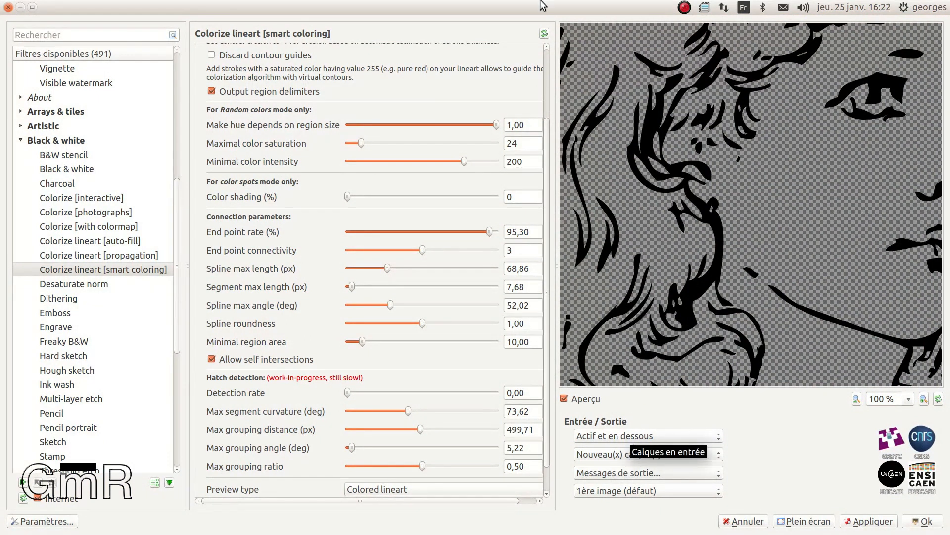
pyautogui.moveTo(552, 10); pyautogui.dragTo(528, 10)
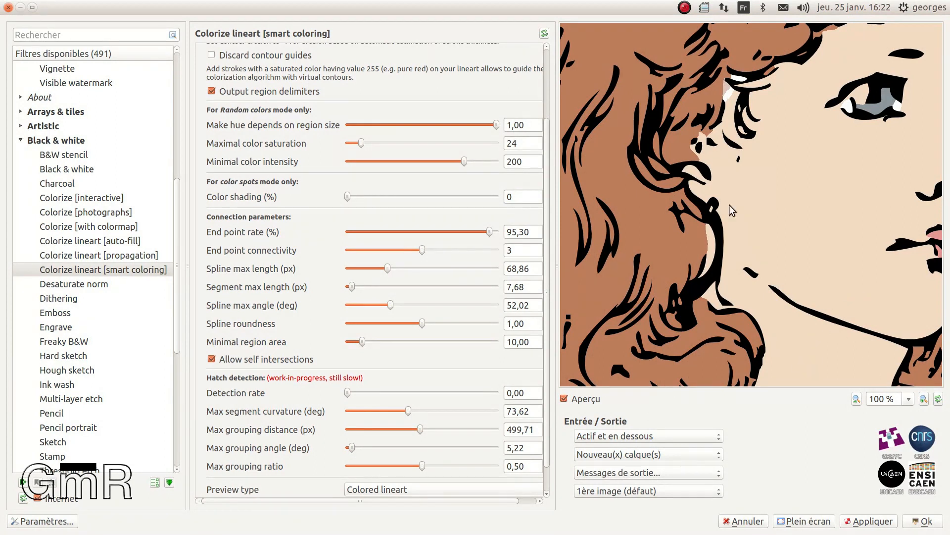
pyautogui.scroll(-3, 729, 204)
pyautogui.scroll(-2, 727, 211)
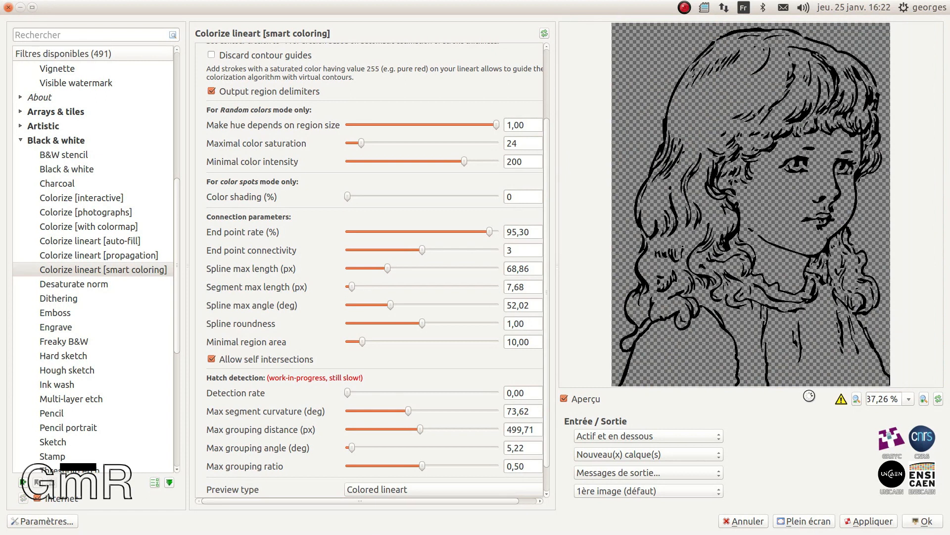
pyautogui.moveTo(841, 402)
pyautogui.click(682, 436)
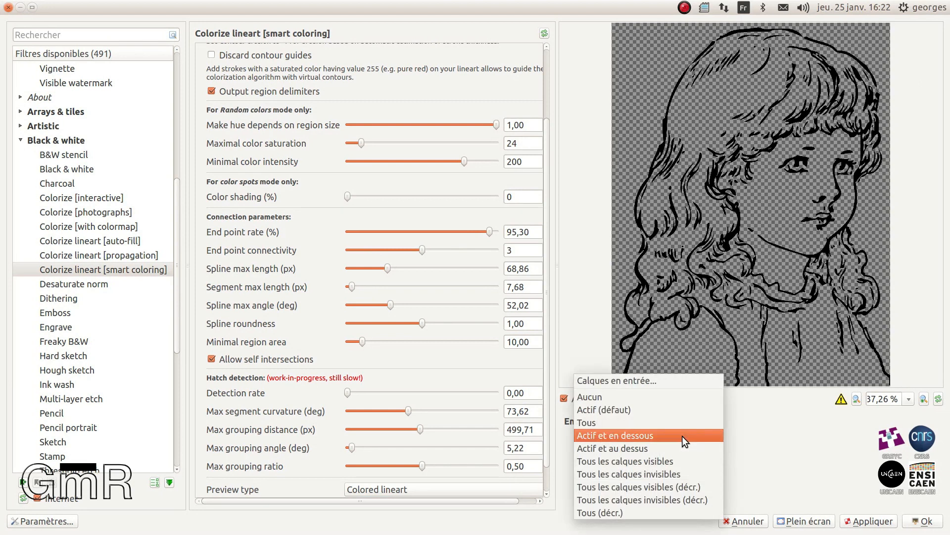
pyautogui.click(682, 435)
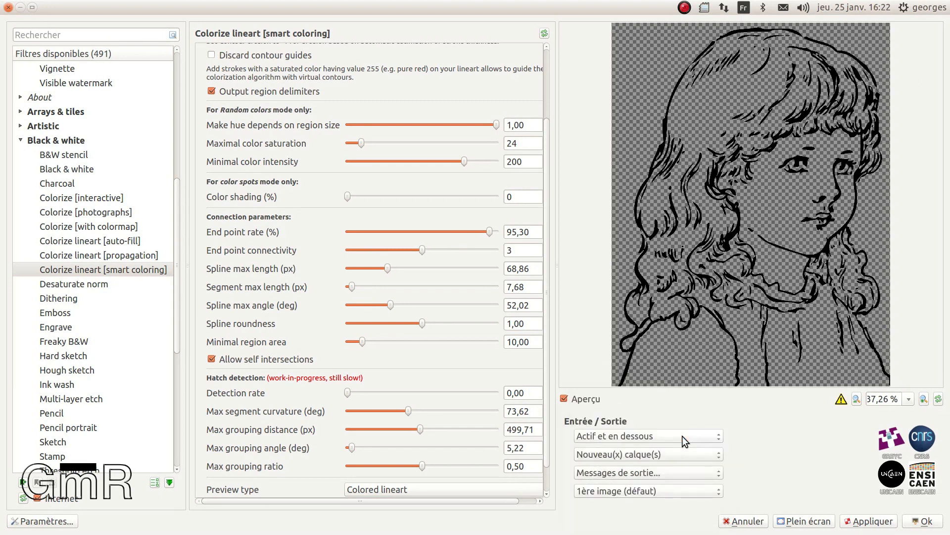
# Make the Calque colour layer active and close both open G'MIC-Qt filter windows.
pyautogui.doubleClick(616, 7)
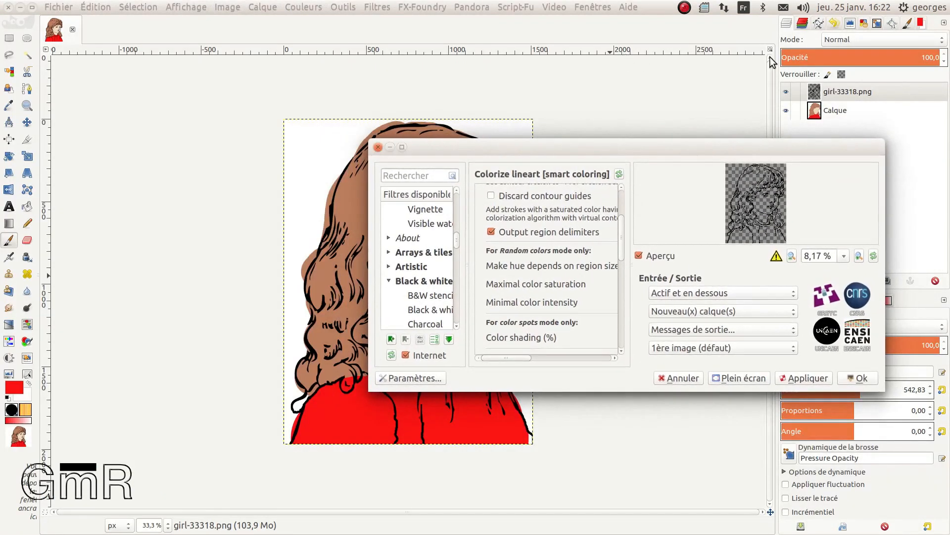
pyautogui.click(824, 108)
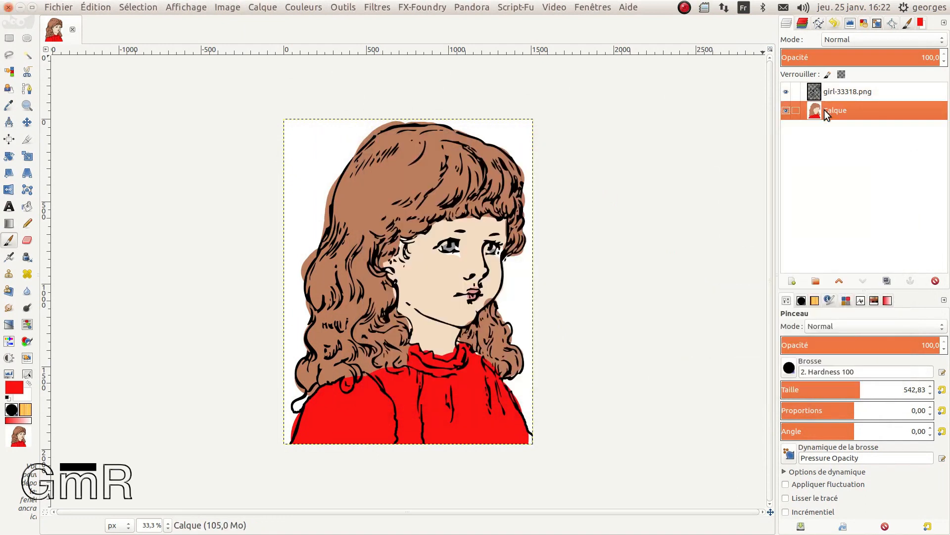
pyautogui.moveTo(510, 7); pyautogui.dragTo(540, 386)
pyautogui.click(378, 148)
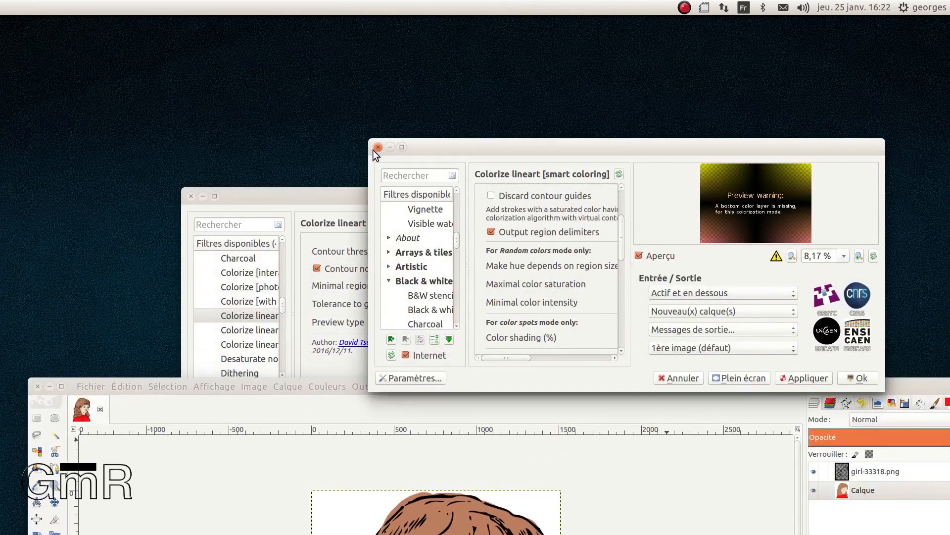
pyautogui.click(190, 197)
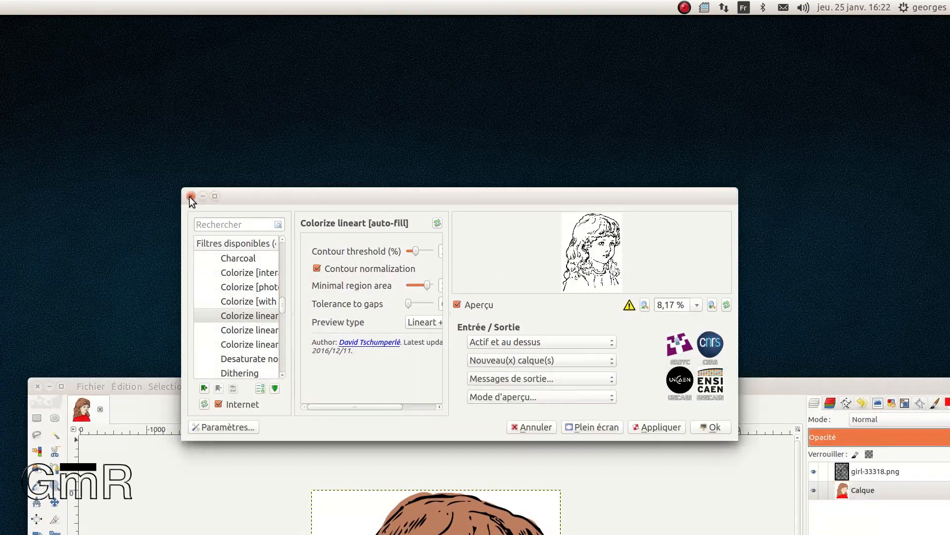
pyautogui.click(190, 196)
pyautogui.moveTo(483, 386); pyautogui.dragTo(426, 6)
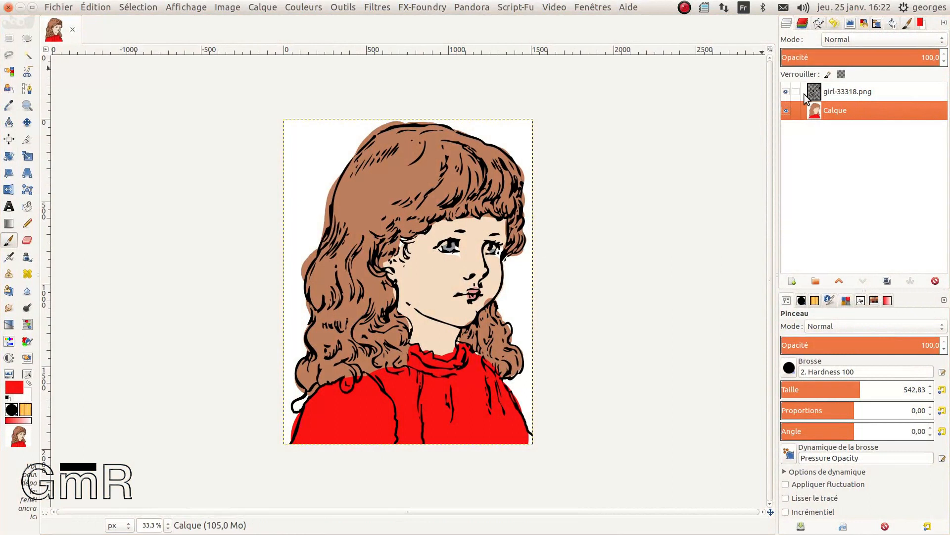
# Reopen G'MIC-Qt on the Calque layer at full window size and select Colorize lineart [smart coloring].
pyautogui.click(379, 7)
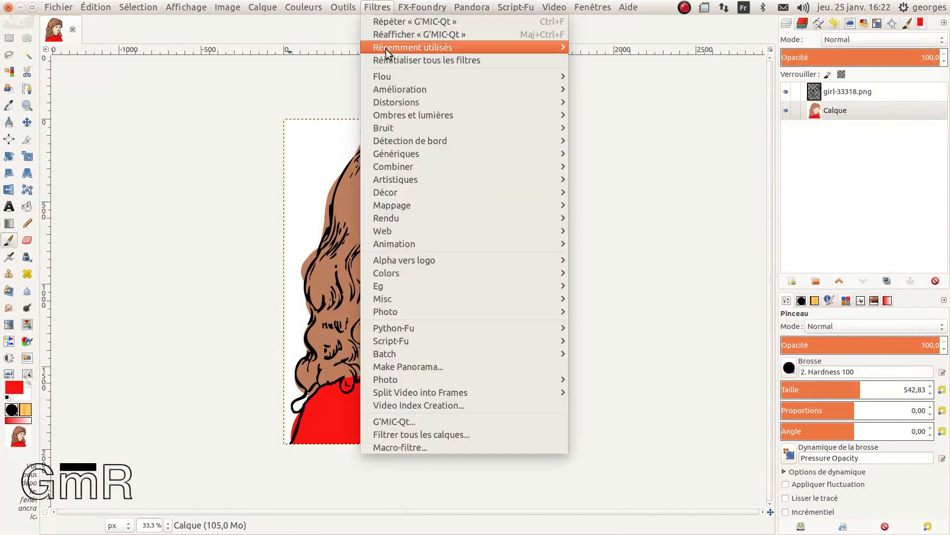
pyautogui.click(405, 22)
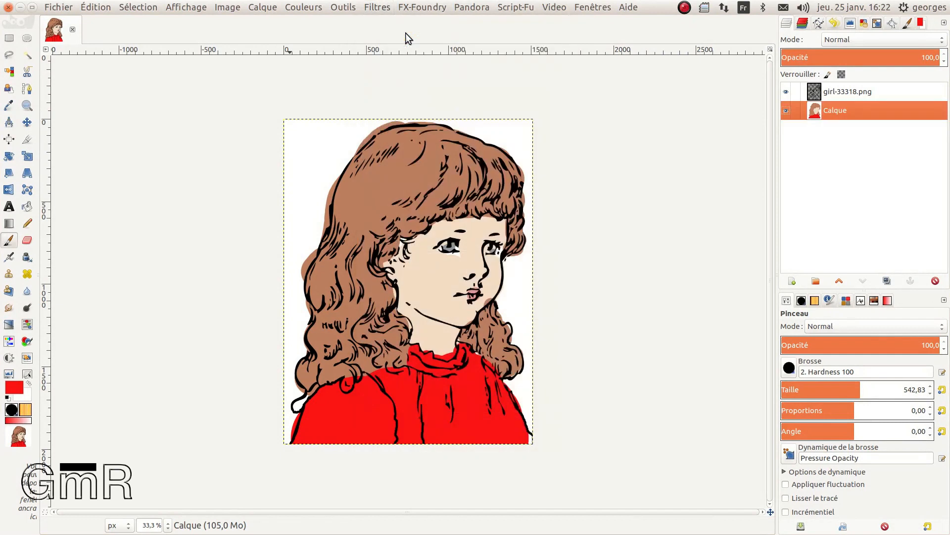
pyautogui.hotkey('ctrl', 'shift', 'f')
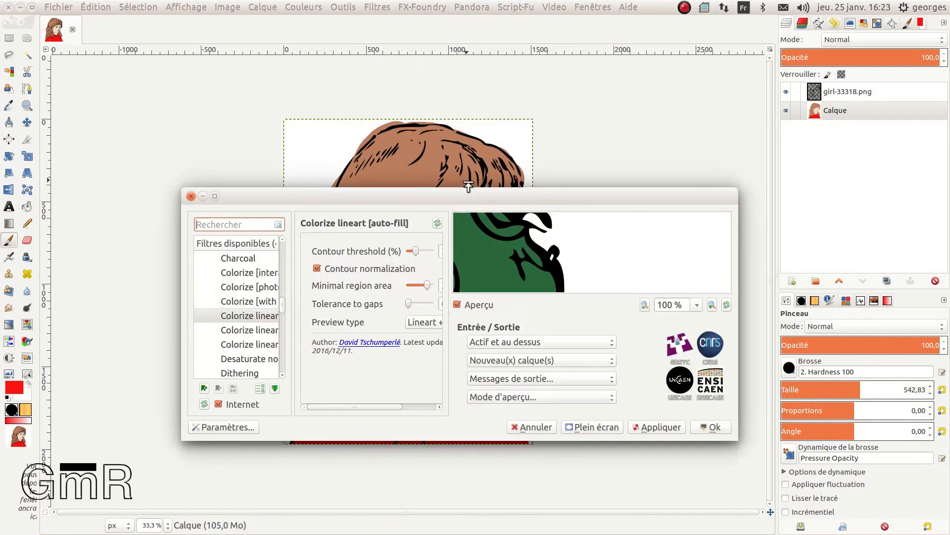
pyautogui.moveTo(471, 168); pyautogui.dragTo(461, 3)
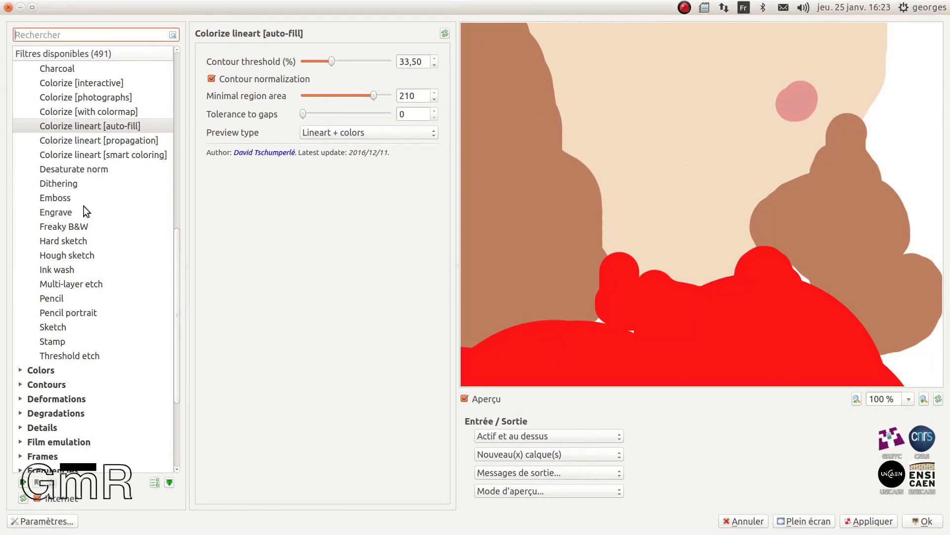
pyautogui.click(127, 156)
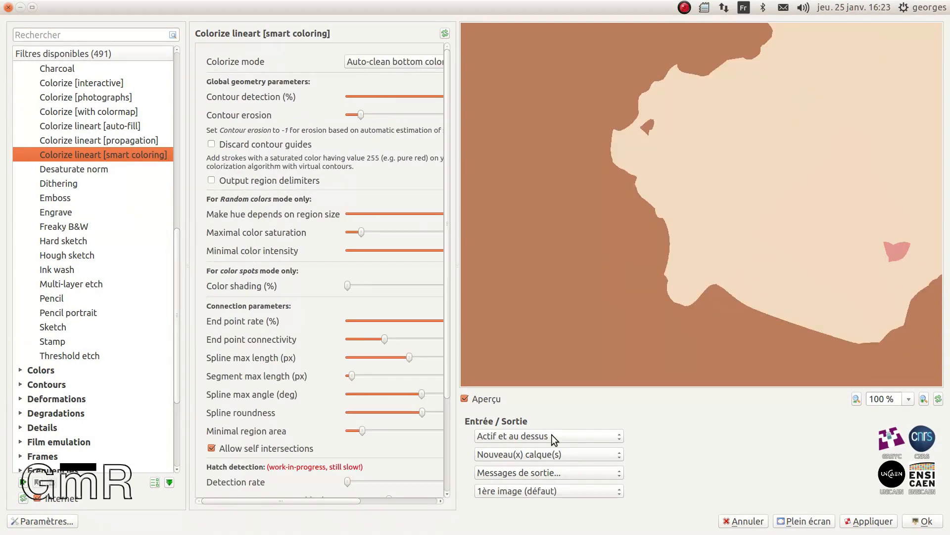
# Set the preview type to Colored lineart and widen the parameter area while showing more of the drawing in the preview.
pyautogui.scroll(-3, 342, 450)
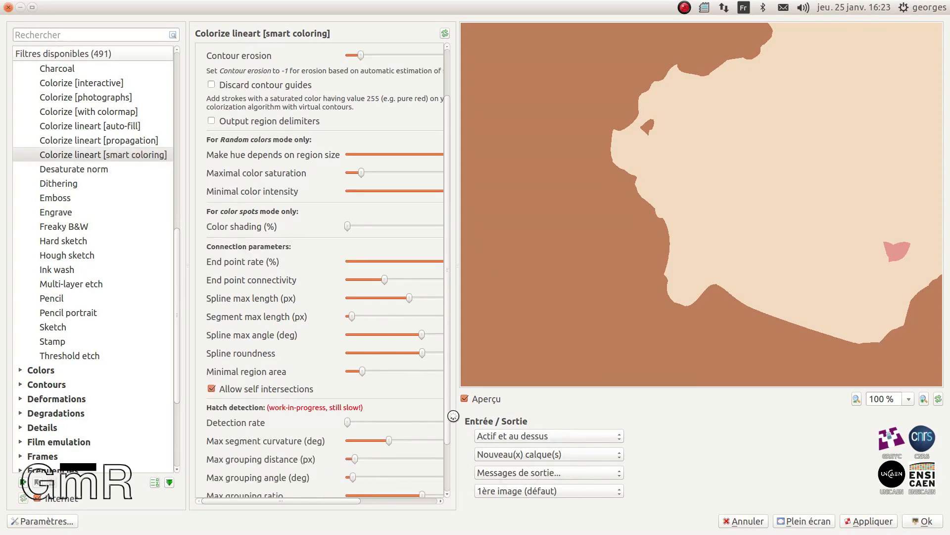
pyautogui.moveTo(449, 428); pyautogui.dragTo(443, 481)
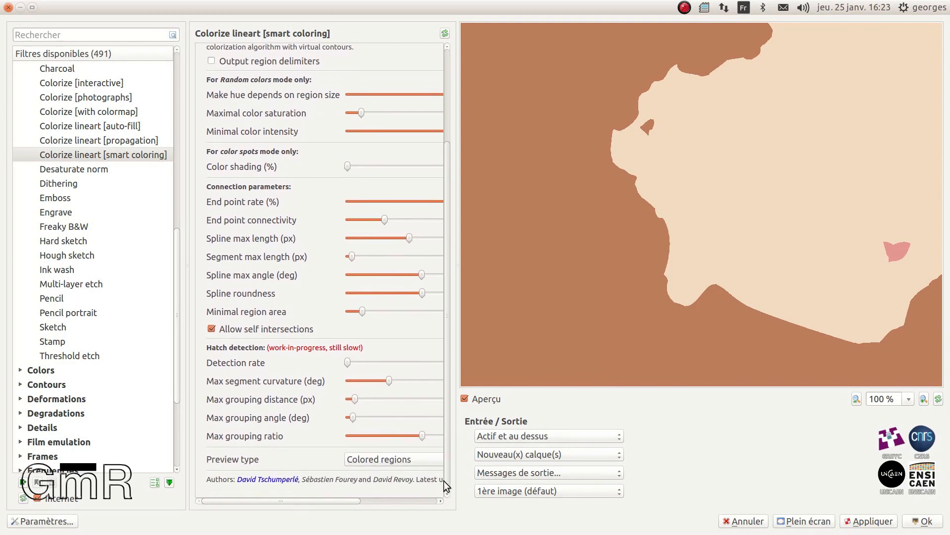
pyautogui.click(416, 456)
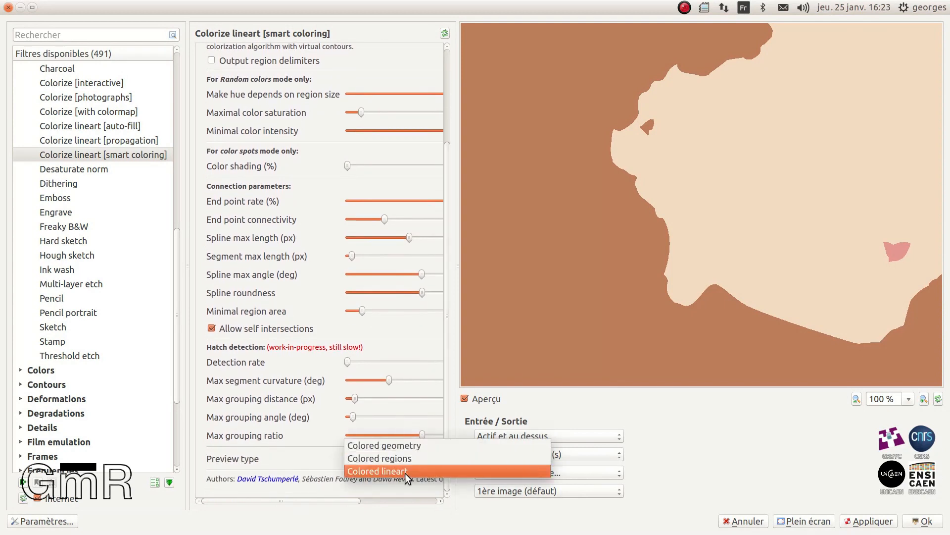
pyautogui.click(404, 473)
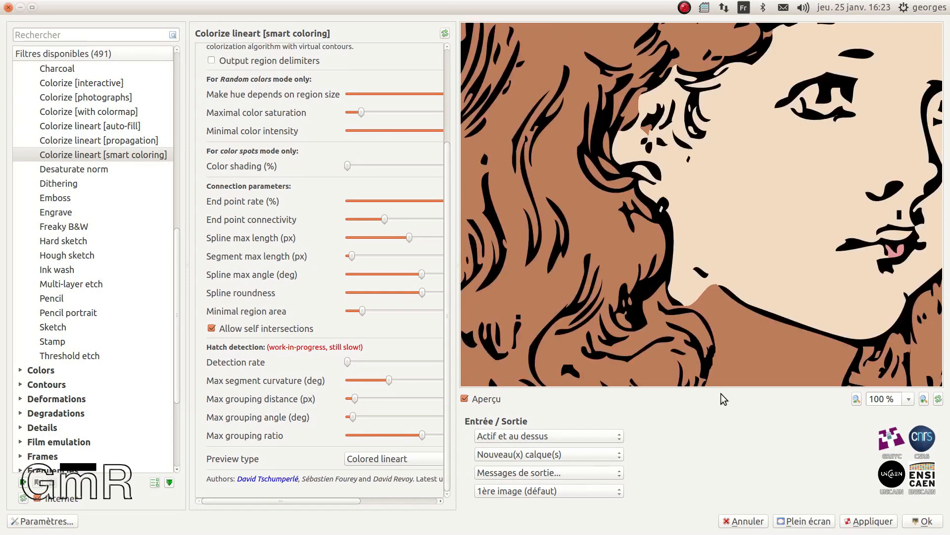
pyautogui.scroll(-3, 773, 227)
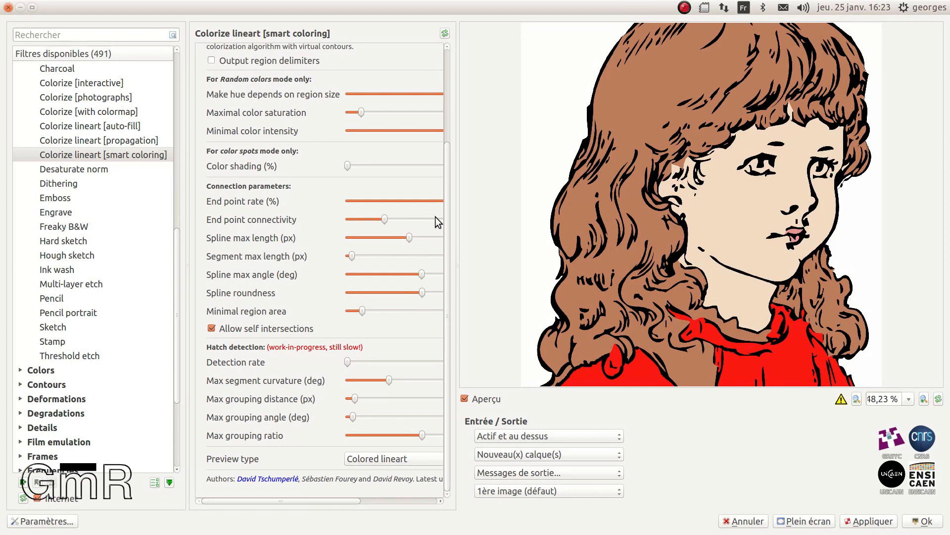
pyautogui.moveTo(456, 226); pyautogui.dragTo(528, 227)
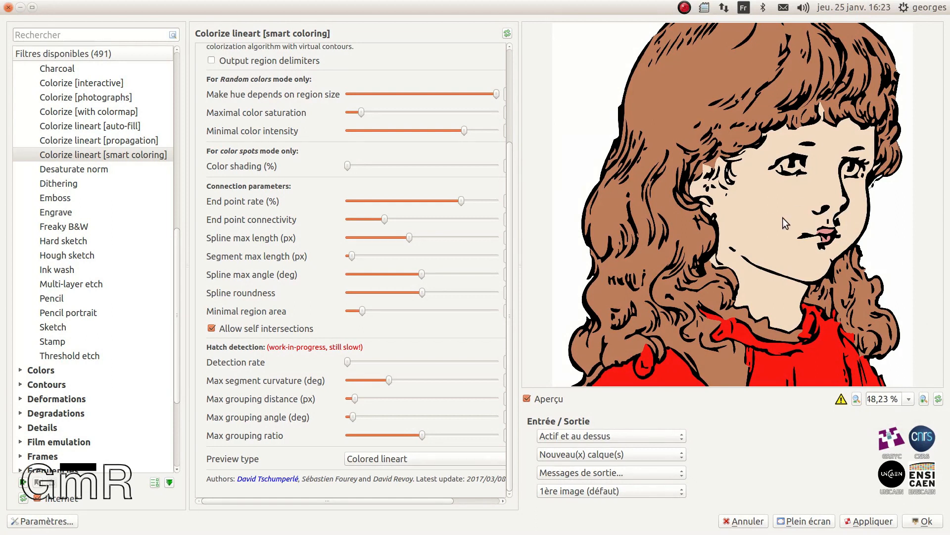
# Refresh the preview around the girl's face and slightly lower the End point rate (%) connection parameter.
pyautogui.click(938, 400)
pyautogui.moveTo(850, 163); pyautogui.dragTo(694, 205)
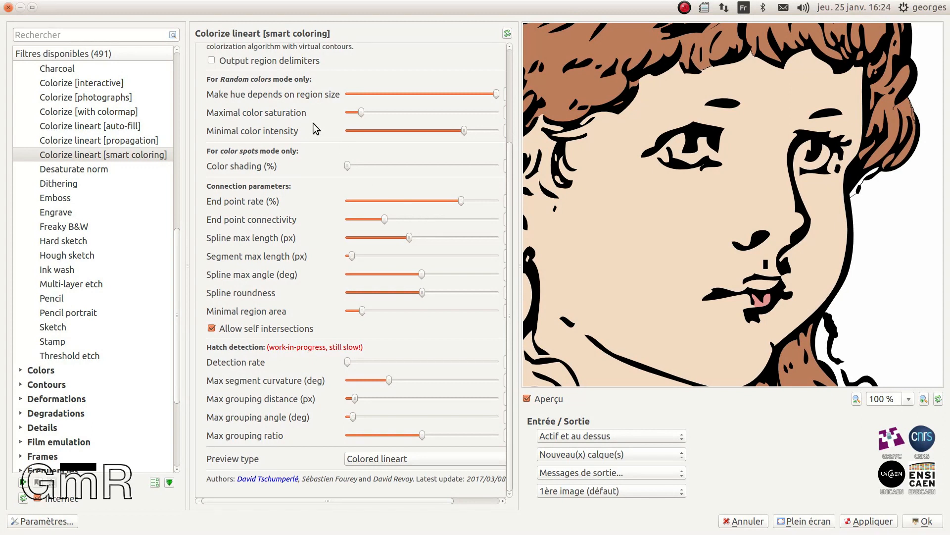
pyautogui.moveTo(512, 187); pyautogui.dragTo(504, 85)
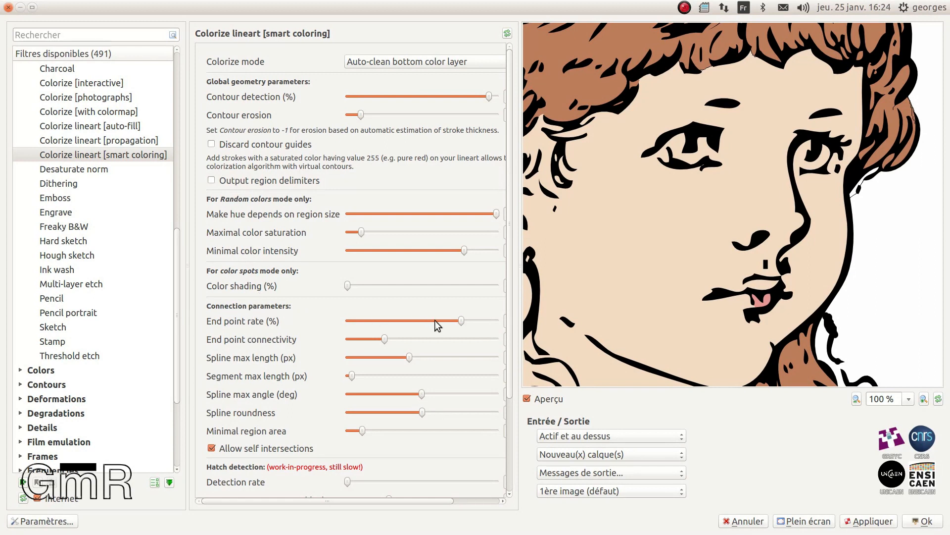
pyautogui.moveTo(461, 321); pyautogui.dragTo(453, 320)
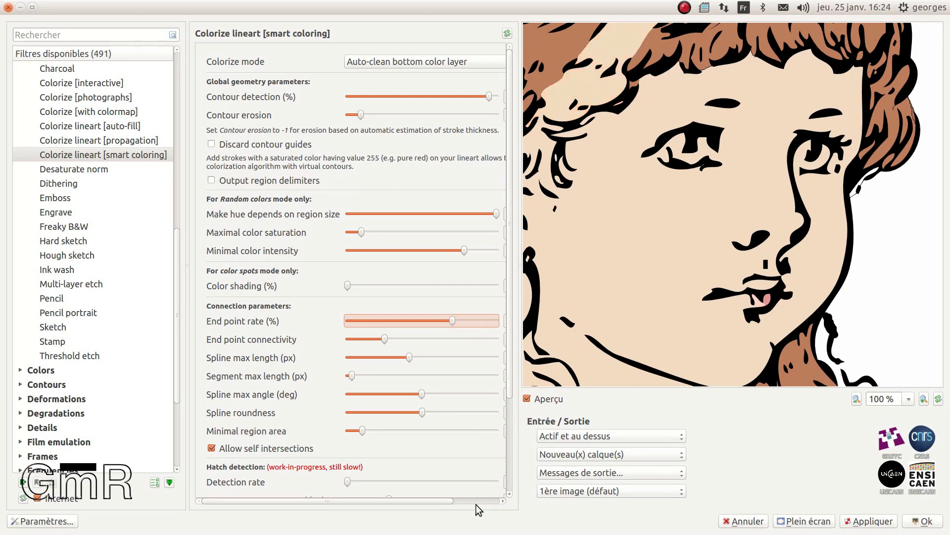
# Try End point rate (%) values of 65.80 and 79.10, checking the hair and face colouring in the preview.
pyautogui.moveTo(440, 498); pyautogui.dragTo(473, 502)
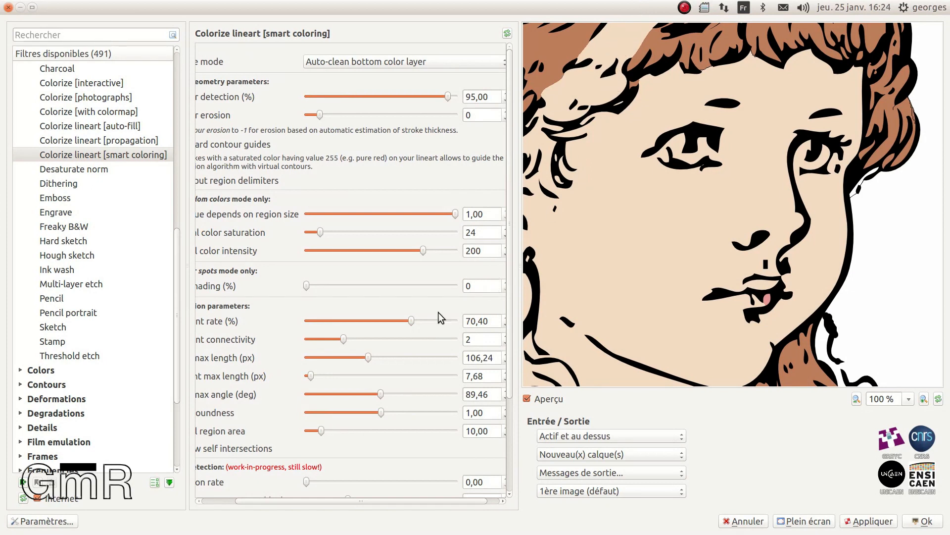
pyautogui.moveTo(413, 322); pyautogui.dragTo(405, 322)
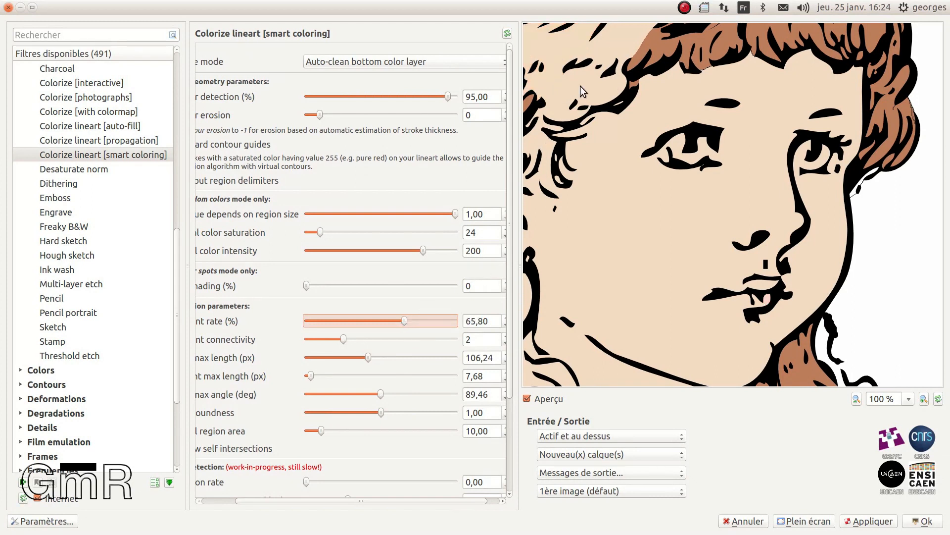
pyautogui.moveTo(405, 323); pyautogui.dragTo(435, 323)
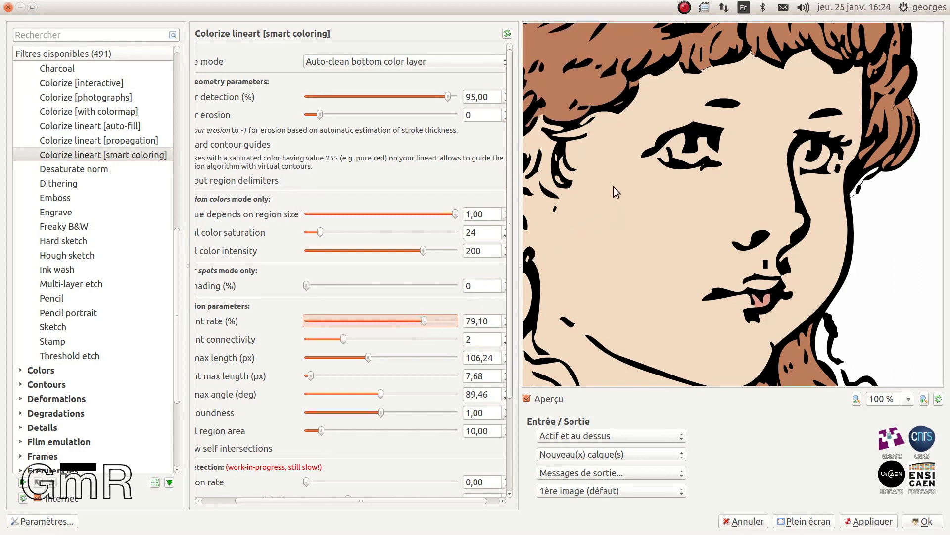
pyautogui.scroll(5, 728, 321)
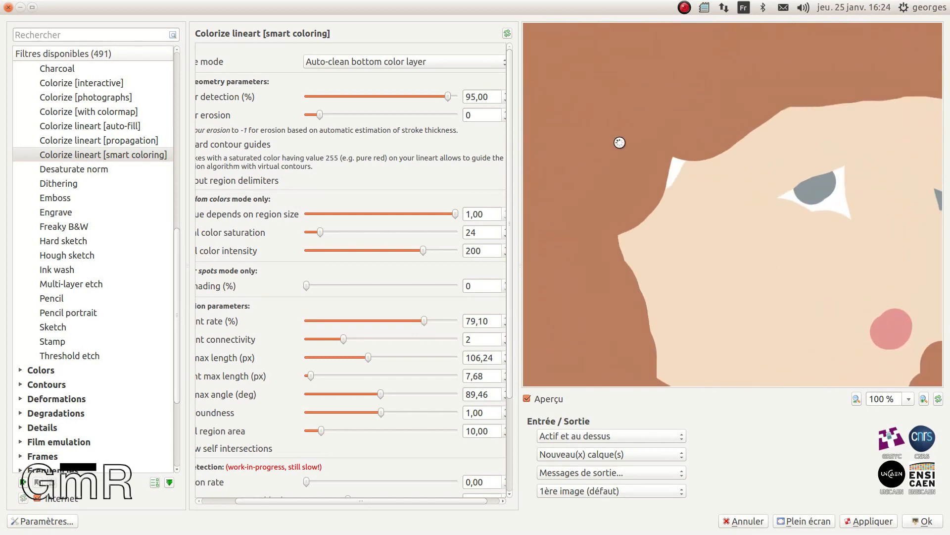
pyautogui.scroll(-5, 737, 314)
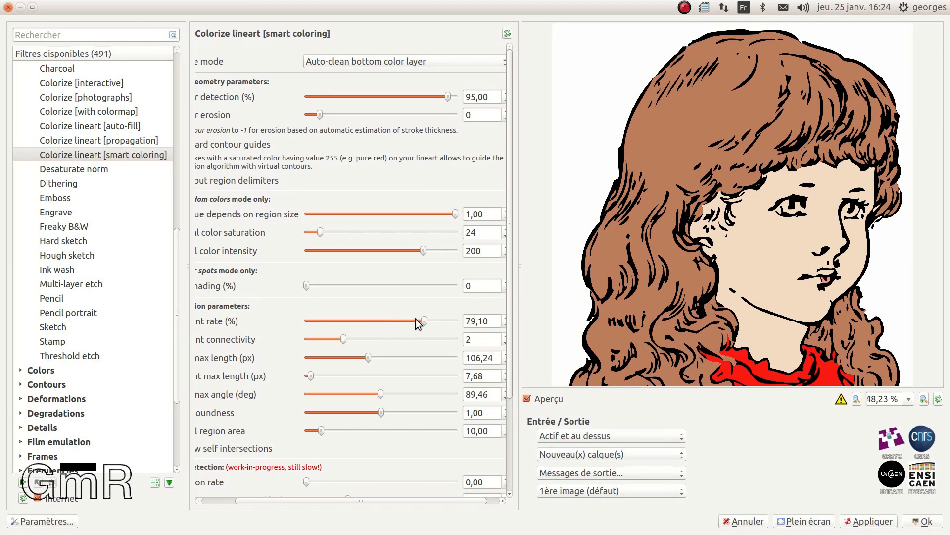
# Set End point rate to 73.80 %, End point connectivity to 3 and Spline max length to 138.75 px, and apply the filter.
pyautogui.moveTo(423, 320); pyautogui.dragTo(412, 324)
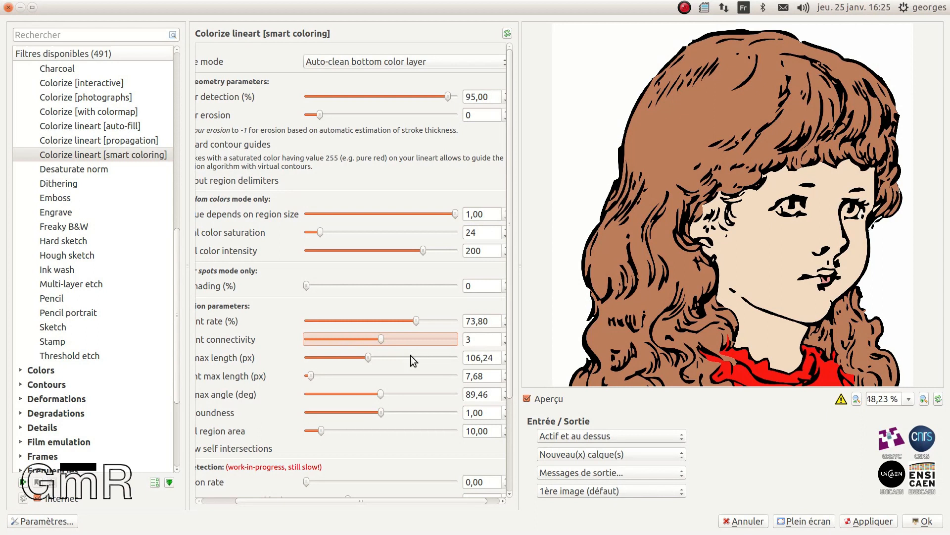
pyautogui.moveTo(366, 361); pyautogui.dragTo(385, 357)
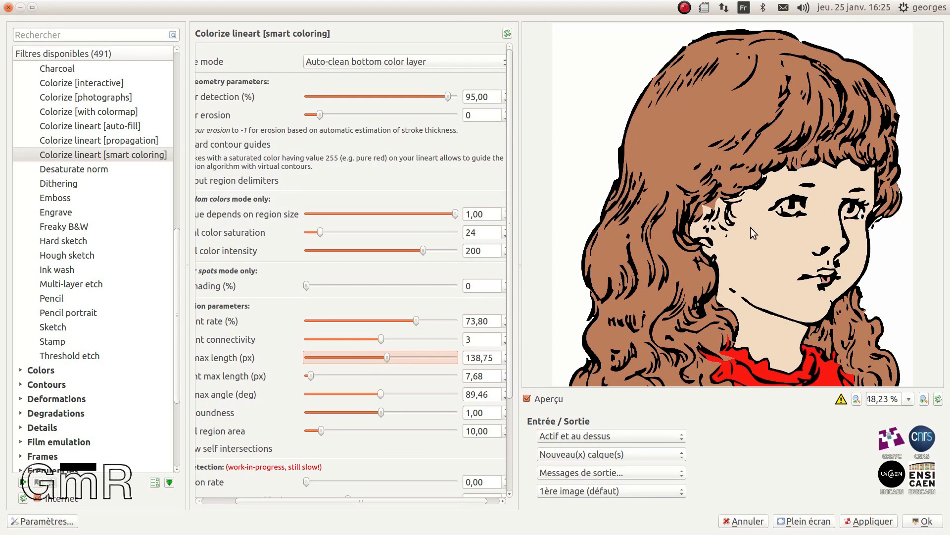
pyautogui.click(922, 523)
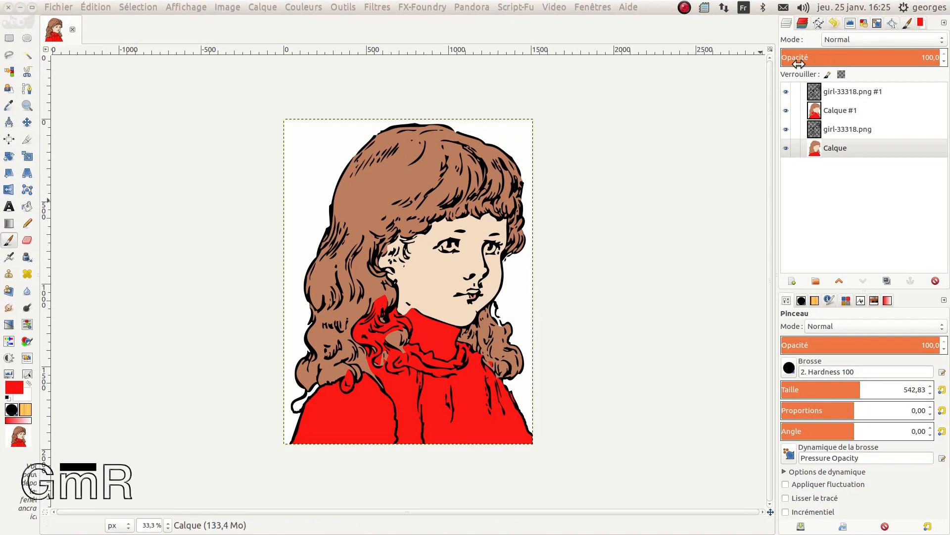
# Compare the cleaned layers with the rough ones by toggling layer visibility, and hide the original girl-33318.png line art.
pyautogui.click(784, 128)
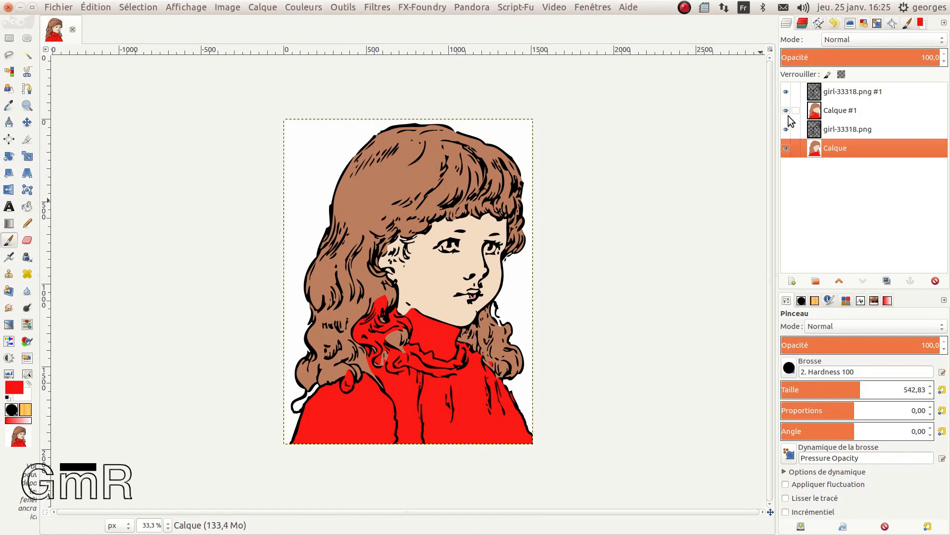
pyautogui.click(786, 92)
pyautogui.click(786, 110)
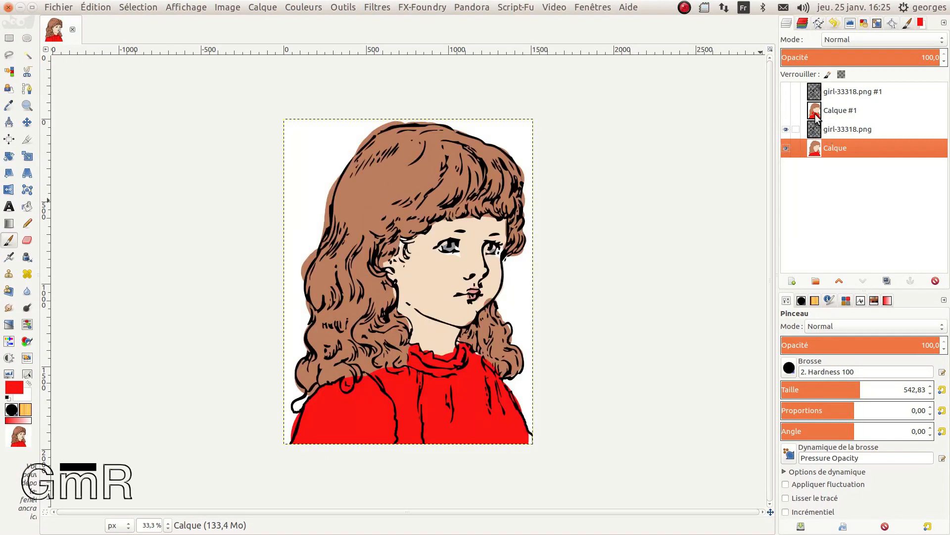
pyautogui.click(787, 92)
pyautogui.click(787, 110)
pyautogui.click(787, 110)
pyautogui.click(787, 110)
pyautogui.click(787, 110)
pyautogui.click(787, 110)
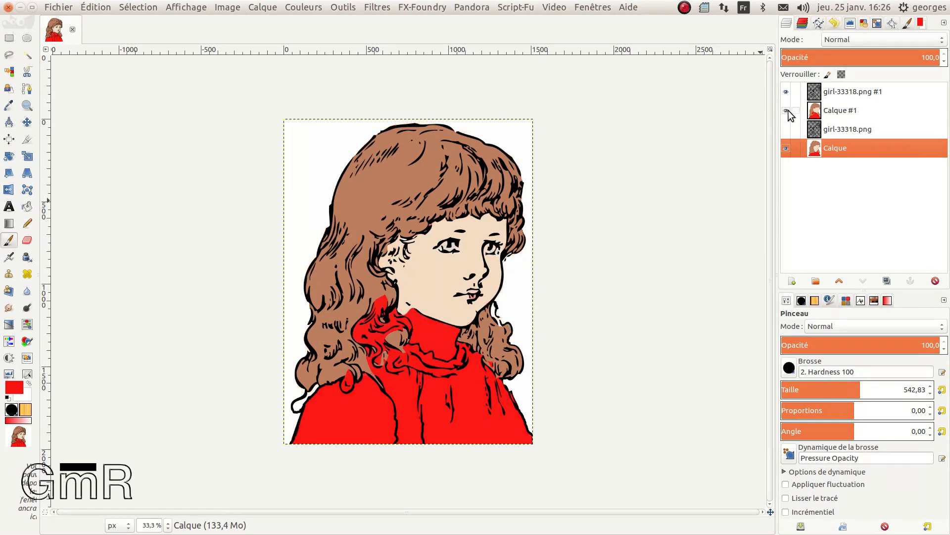
pyautogui.click(788, 110)
pyautogui.click(787, 109)
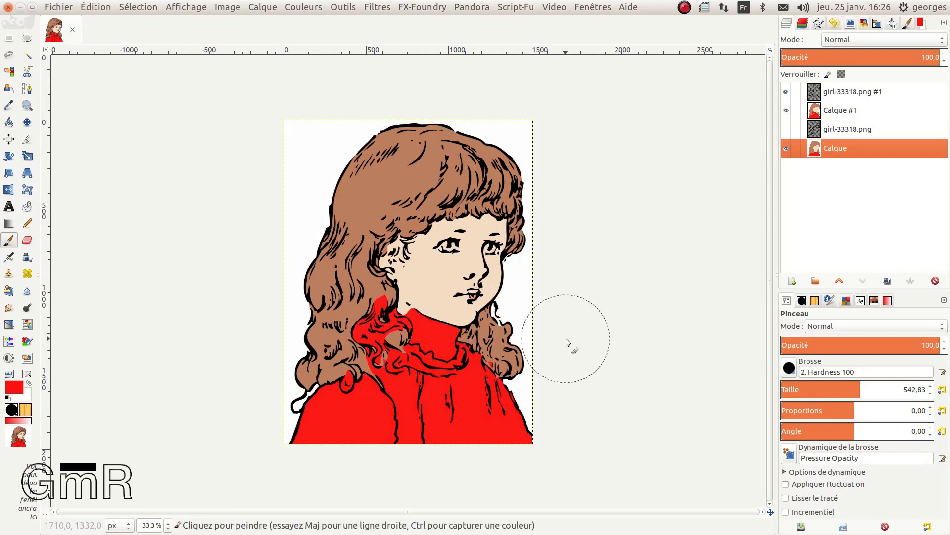
# Set the paintbrush to 2. Hardness 075 with a size of 68.73 for touching up the neck at 100 % zoom.
pyautogui.press('+')
pyautogui.press('1')
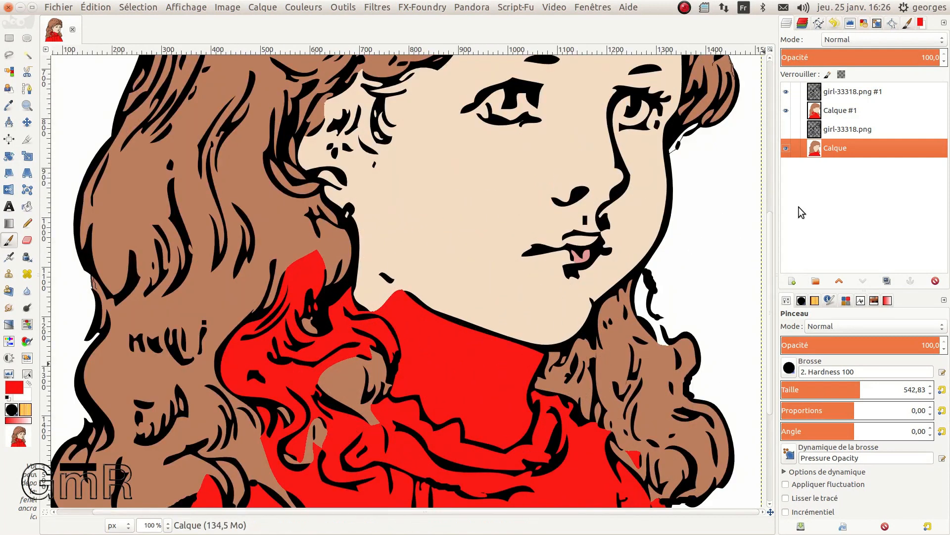
pyautogui.click(793, 372)
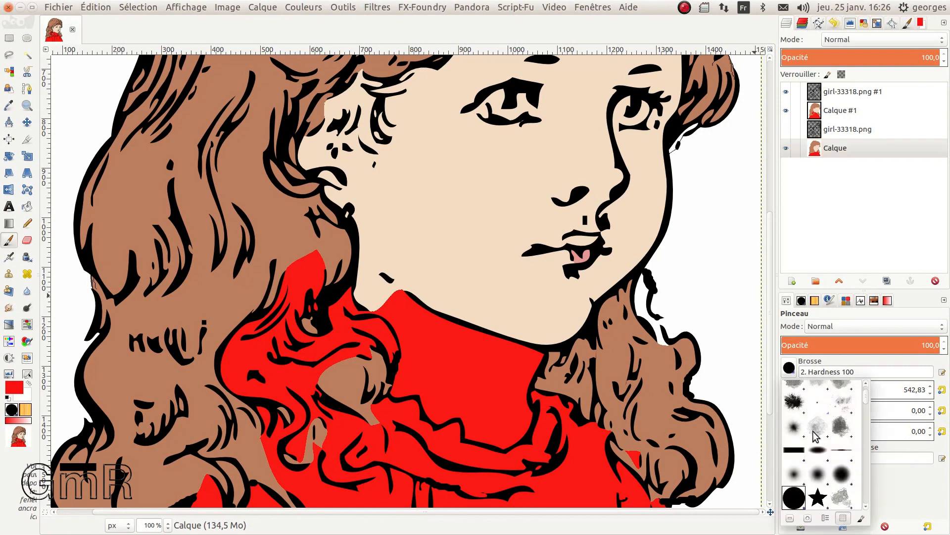
pyautogui.click(838, 473)
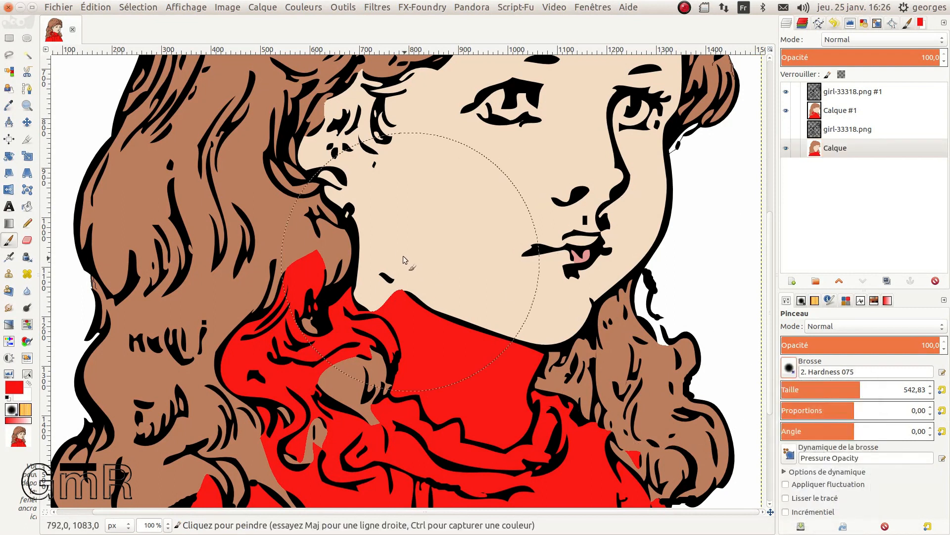
pyautogui.moveTo(802, 390); pyautogui.dragTo(789, 390)
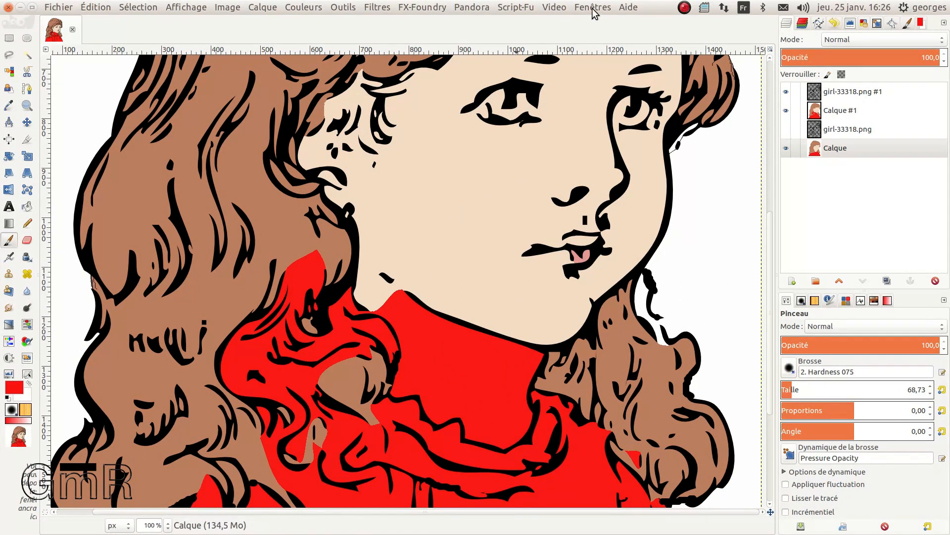
pyautogui.moveTo(677, 229); pyautogui.dragTo(949, 29)
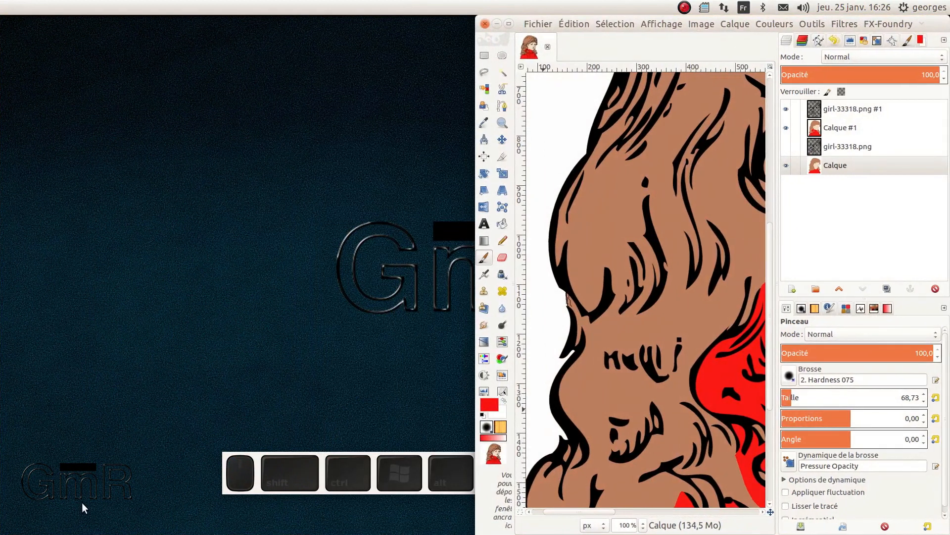
pyautogui.click(257, 453)
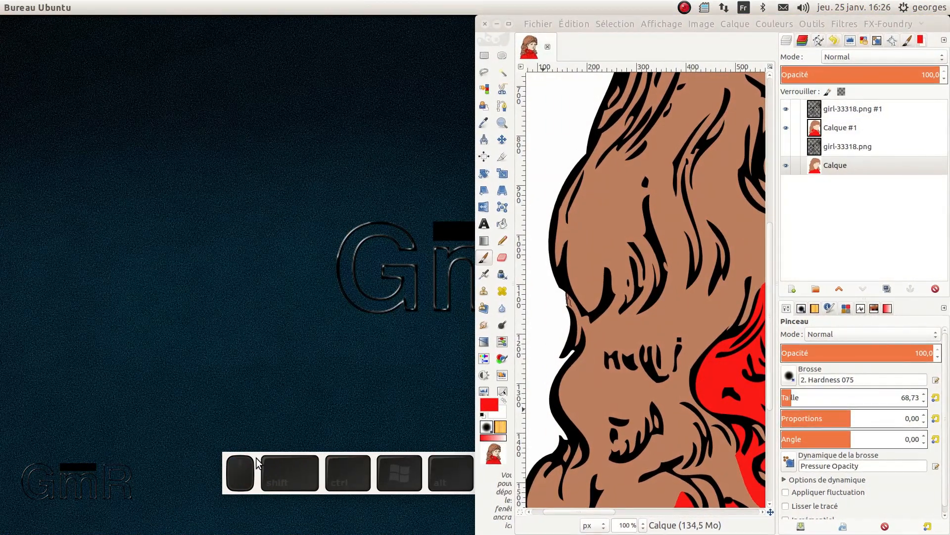
pyautogui.moveTo(727, 26); pyautogui.dragTo(416, 3)
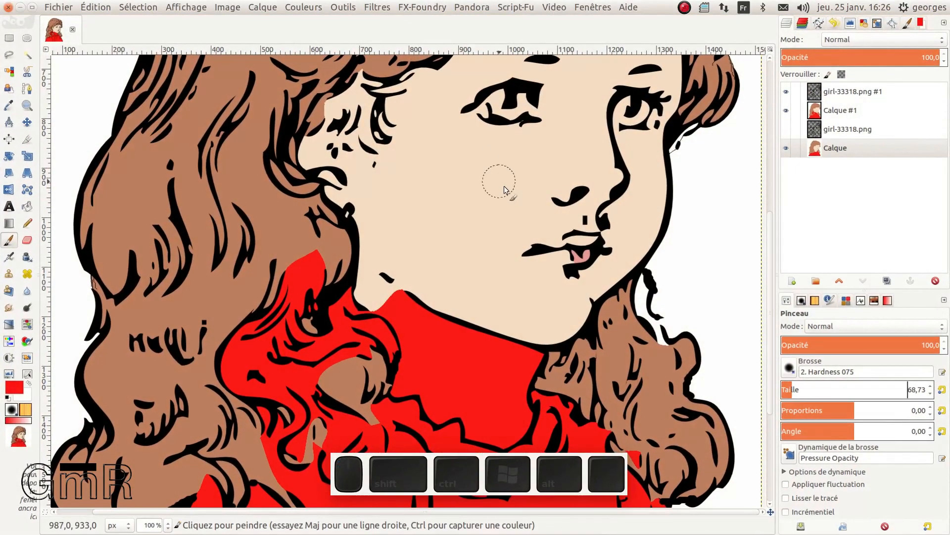
# Pick the skin colour from the cheek and paint it over the red neck area on the Calque #1 layer.
pyautogui.keyDown('ctrl'); pyautogui.click(481, 209); pyautogui.keyUp('ctrl')
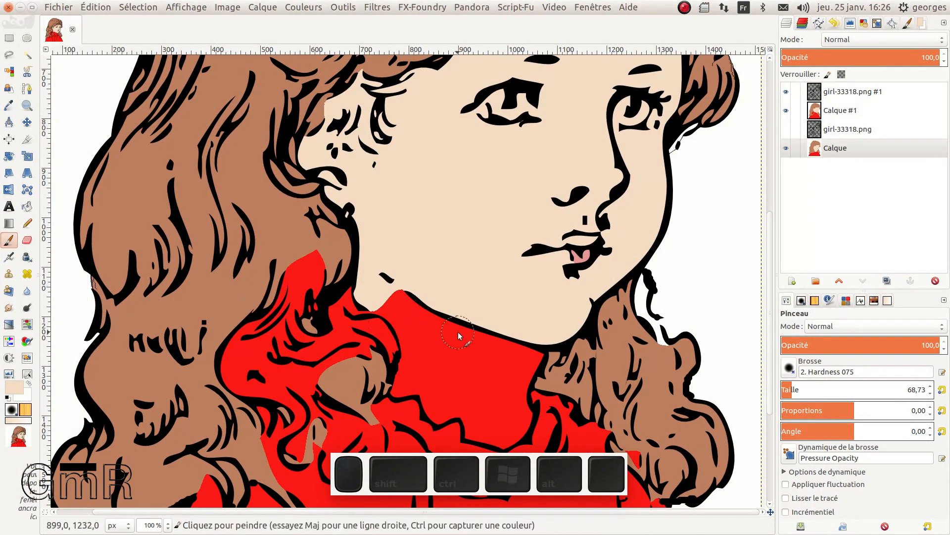
pyautogui.click(816, 116)
pyautogui.moveTo(412, 293)
pyautogui.mouseDown()
pyautogui.moveTo(470, 341)
pyautogui.moveTo(515, 354)
pyautogui.mouseUp()
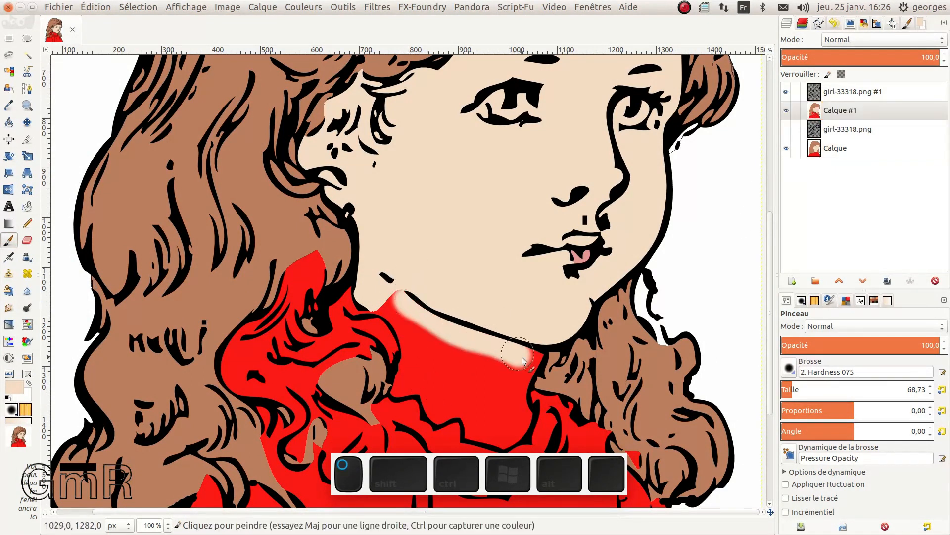
pyautogui.moveTo(528, 367)
pyautogui.mouseDown()
pyautogui.moveTo(520, 424)
pyautogui.moveTo(497, 438)
pyautogui.moveTo(445, 414)
pyautogui.moveTo(436, 392)
pyautogui.moveTo(409, 391)
pyautogui.mouseUp()
pyautogui.moveTo(391, 313)
pyautogui.mouseDown()
pyautogui.moveTo(406, 338)
pyautogui.moveTo(403, 388)
pyautogui.moveTo(419, 337)
pyautogui.moveTo(459, 379)
pyautogui.moveTo(494, 448)
pyautogui.moveTo(491, 389)
pyautogui.moveTo(442, 365)
pyautogui.mouseUp()
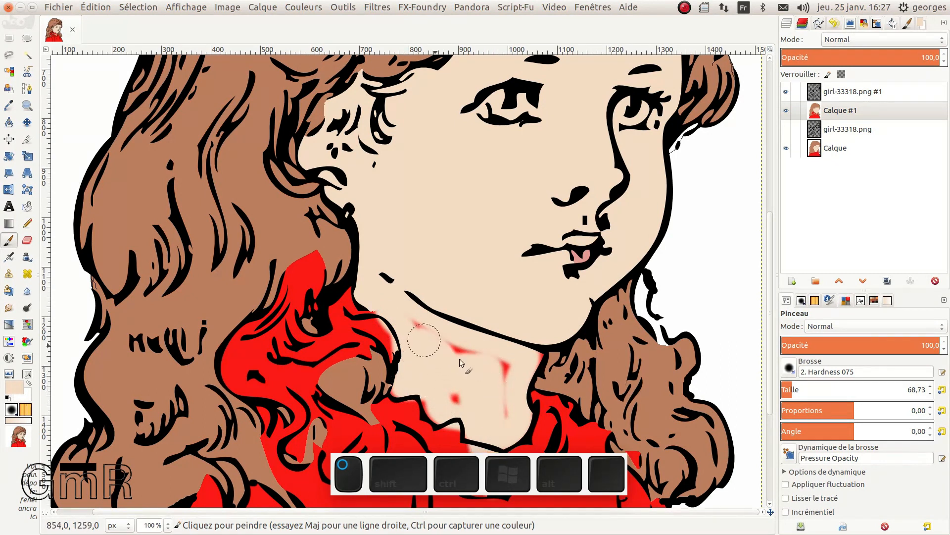